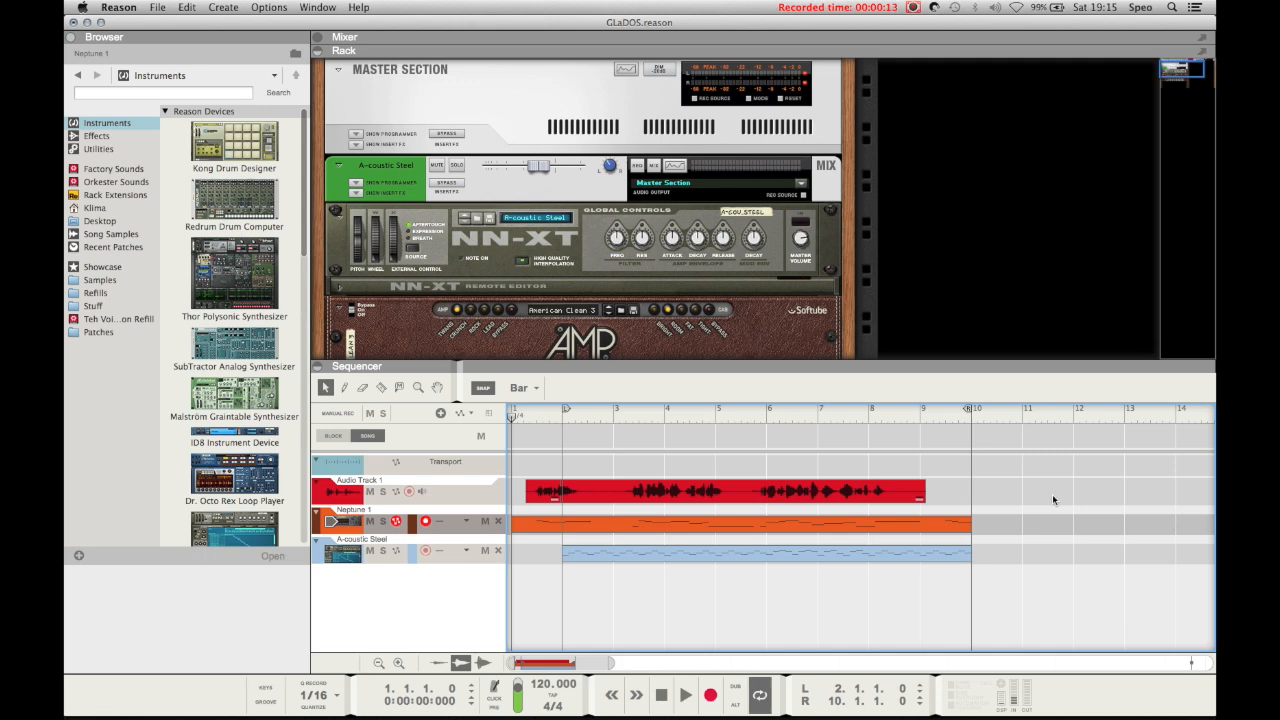
Step: Play the existing arrangement through the vocal part to hear it, and stop playback
key(space)
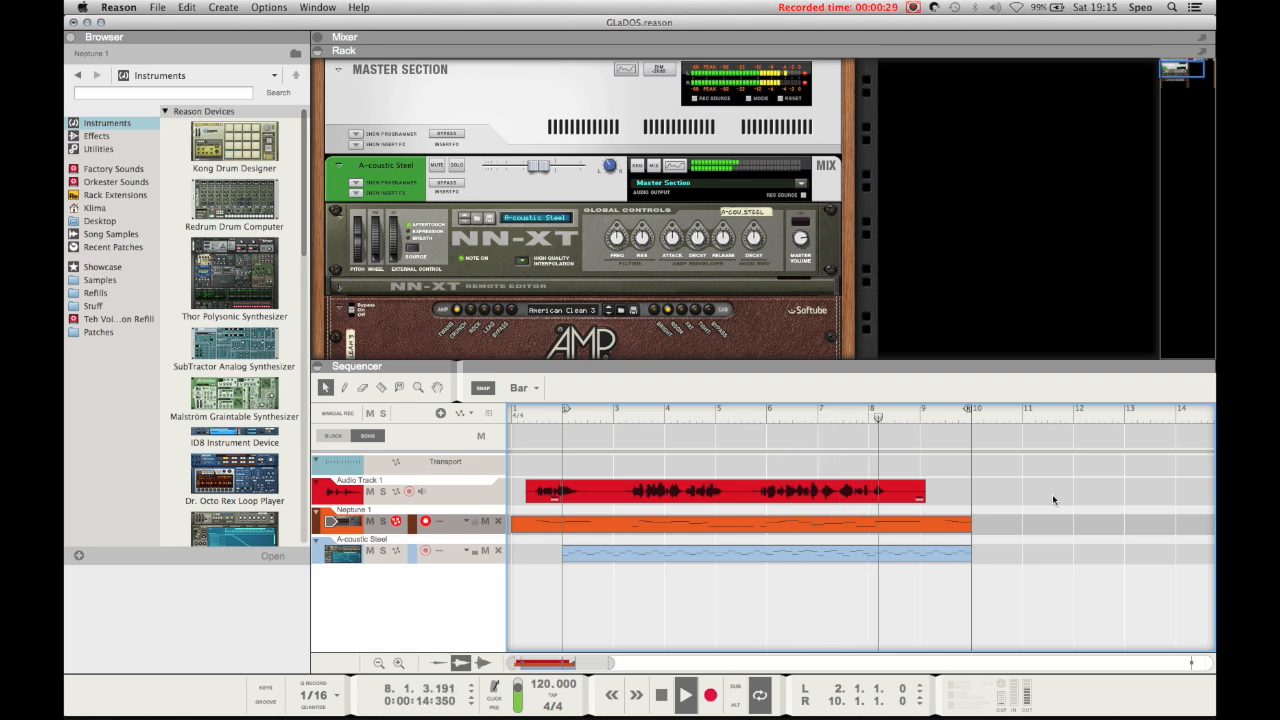
key(space)
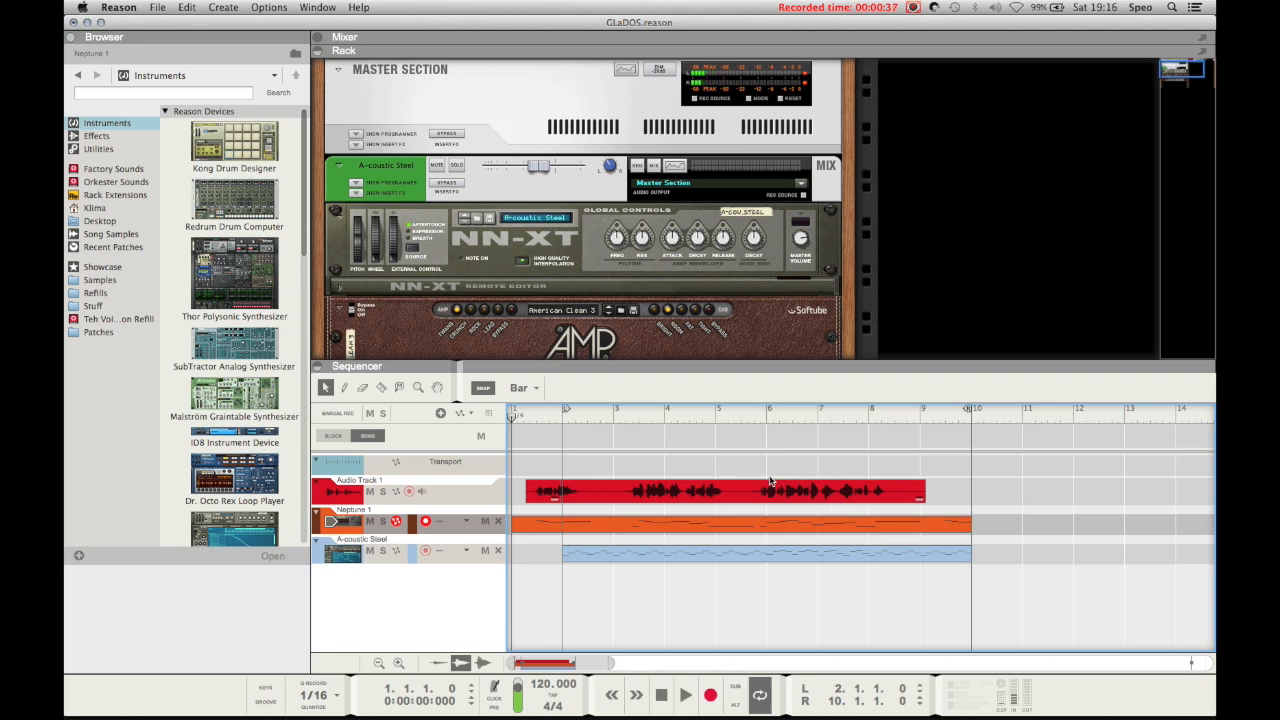
Step: Create a new audio track in the empty rack space below Audio Track 1
click(1178, 85)
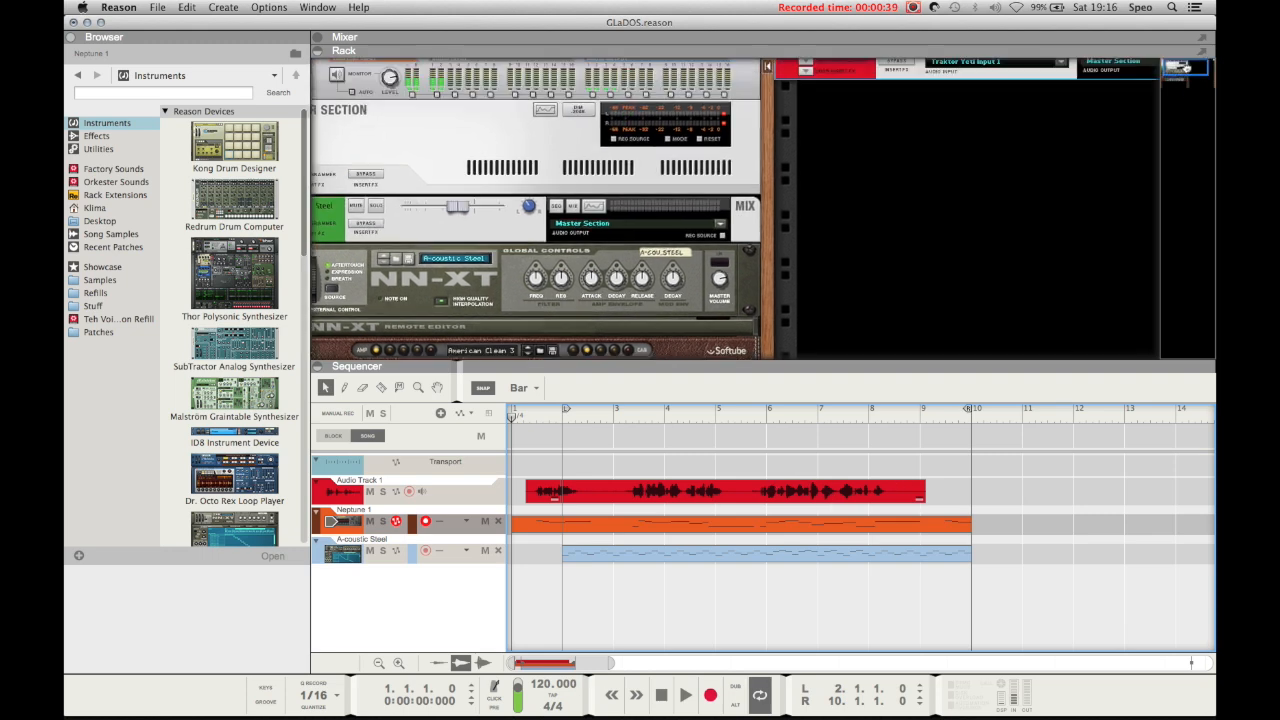
click(741, 68)
right_click(815, 194)
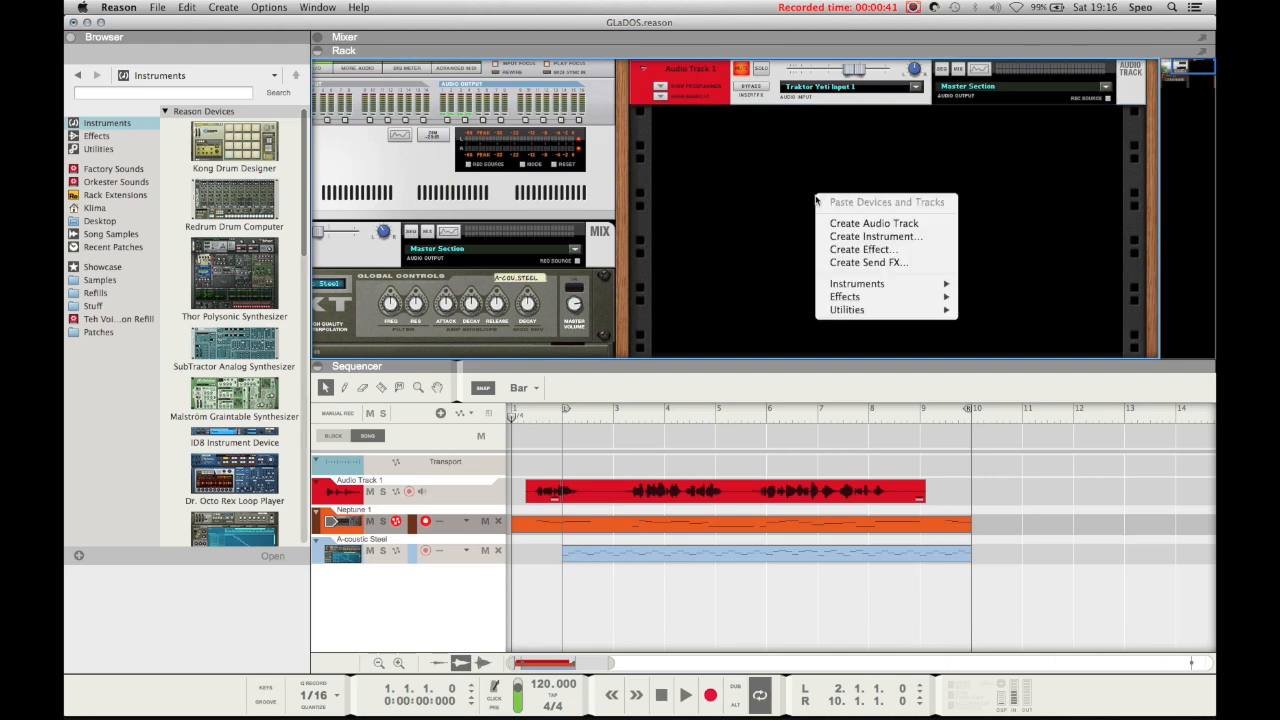
click(840, 224)
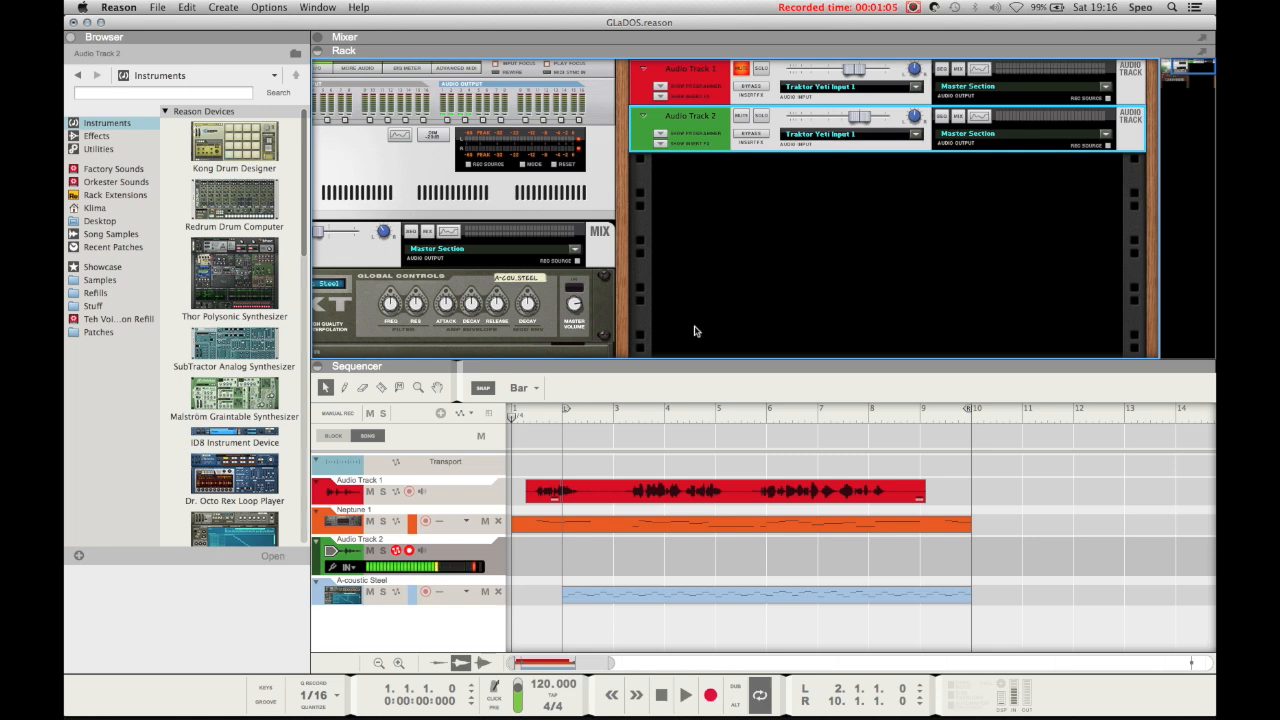
Step: Turn on the metronome click and record a vocal take about eight bars long on Audio Track 2 from bar 1
click(696, 331)
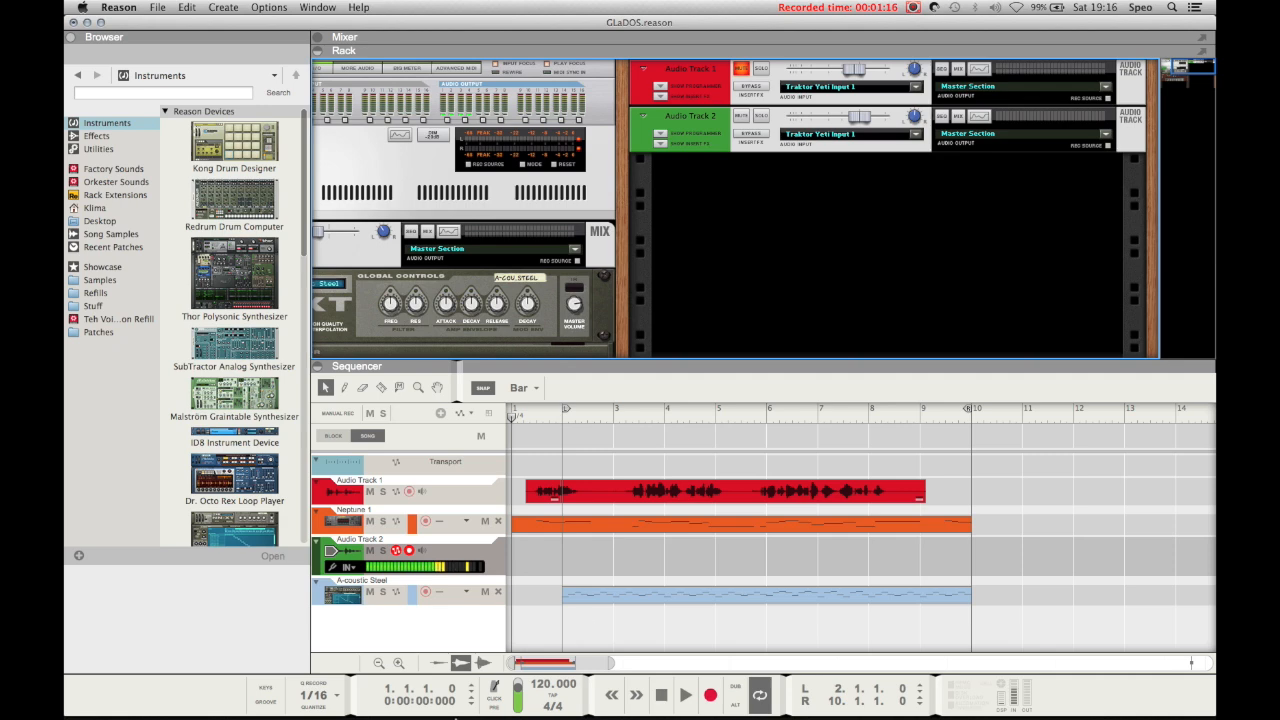
click(494, 693)
click(710, 694)
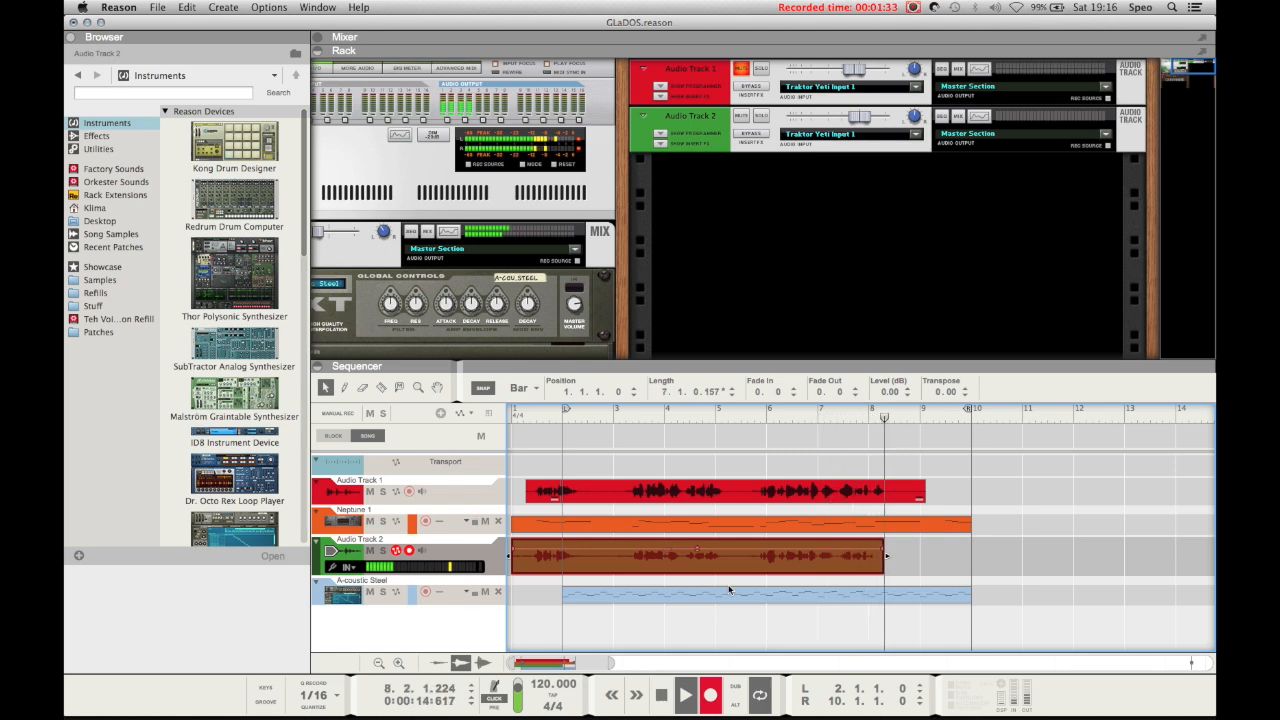
key(space)
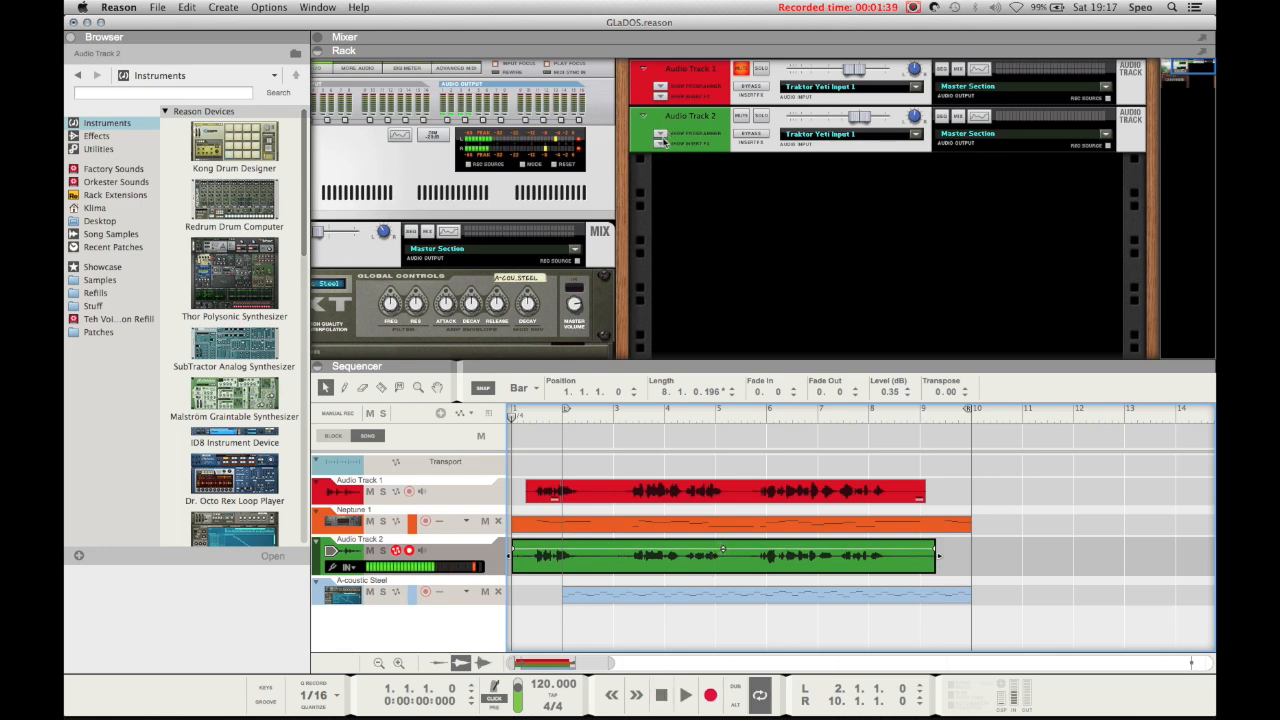
Step: Show the insert effects of Audio Track 2 and add a Neptune Pitch Adjuster there
click(661, 142)
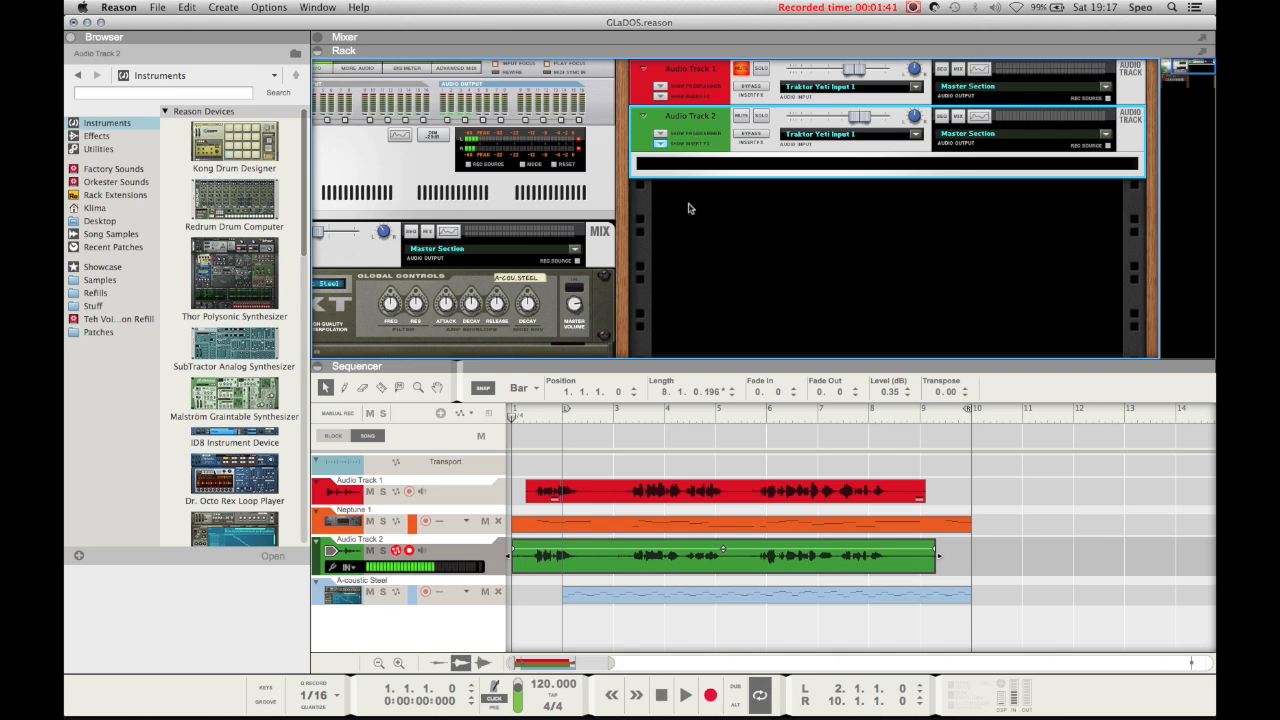
right_click(696, 164)
mouse_move(730, 303)
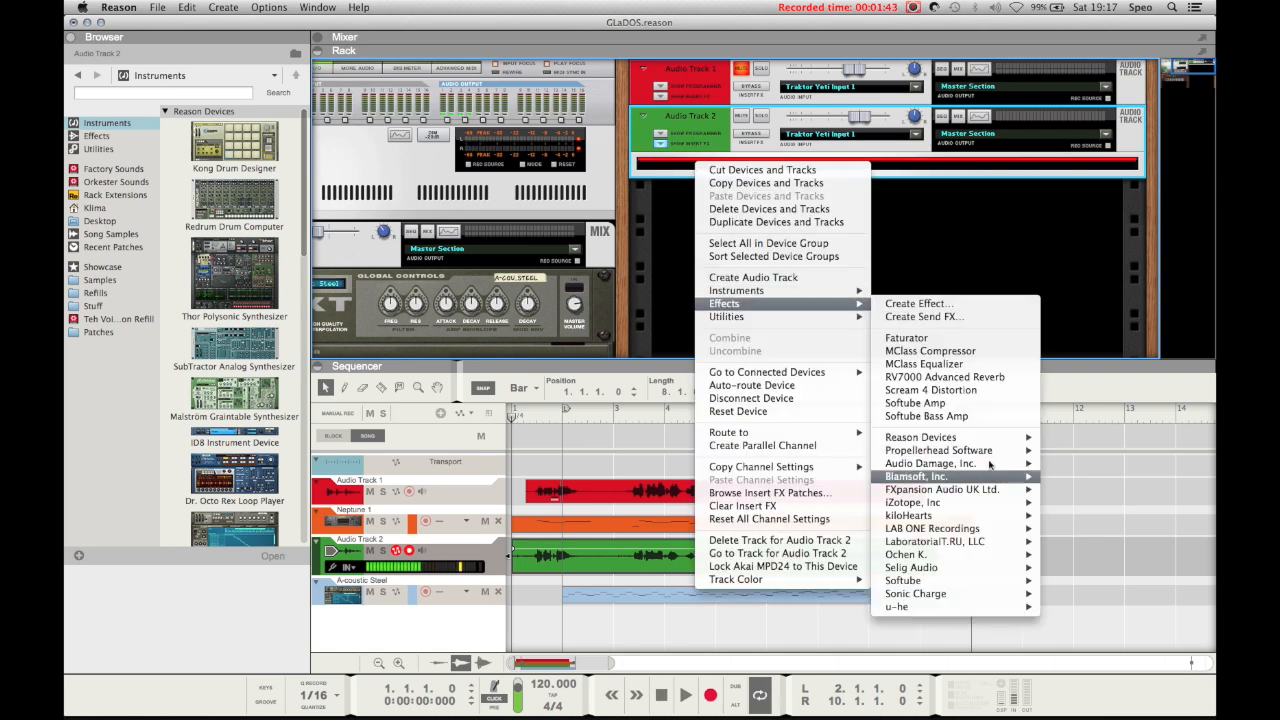
mouse_move(925, 437)
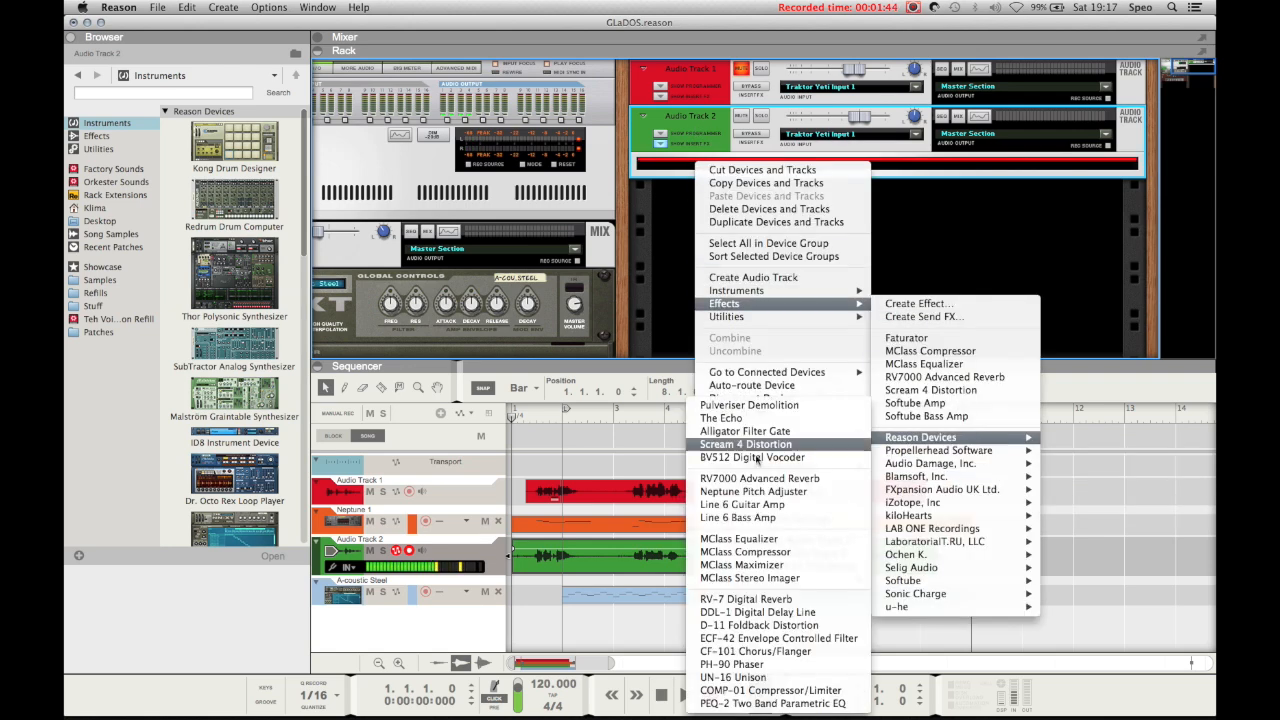
click(748, 493)
Step: Create a sequencer track for the new Neptune and use its MIDI To Pitch Adjust mode
right_click(745, 235)
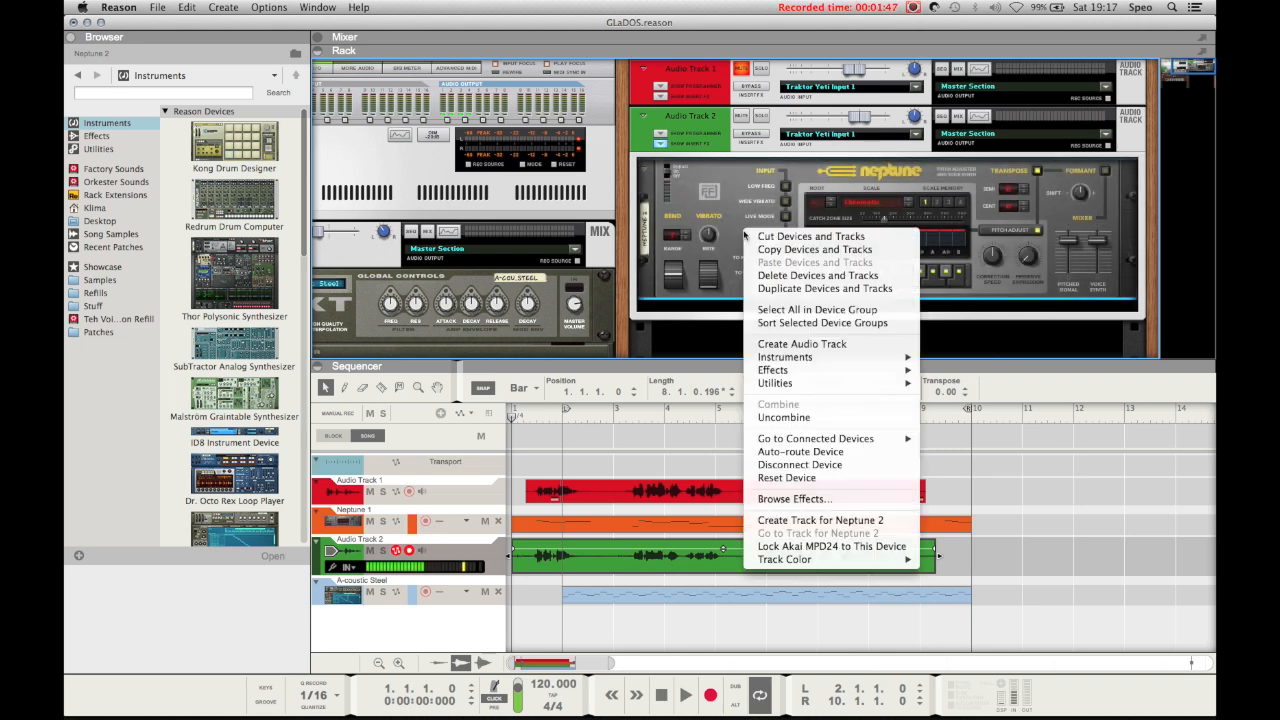
click(790, 521)
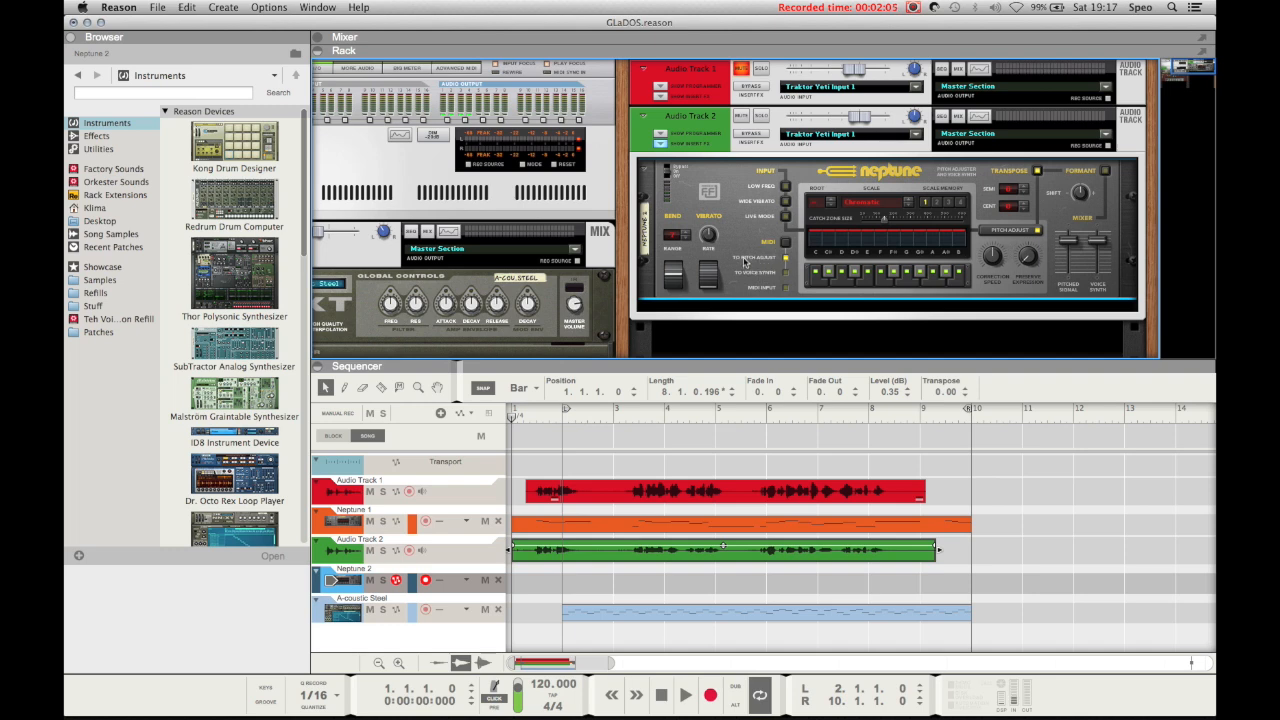
click(786, 258)
double_click(586, 583)
double_click(588, 584)
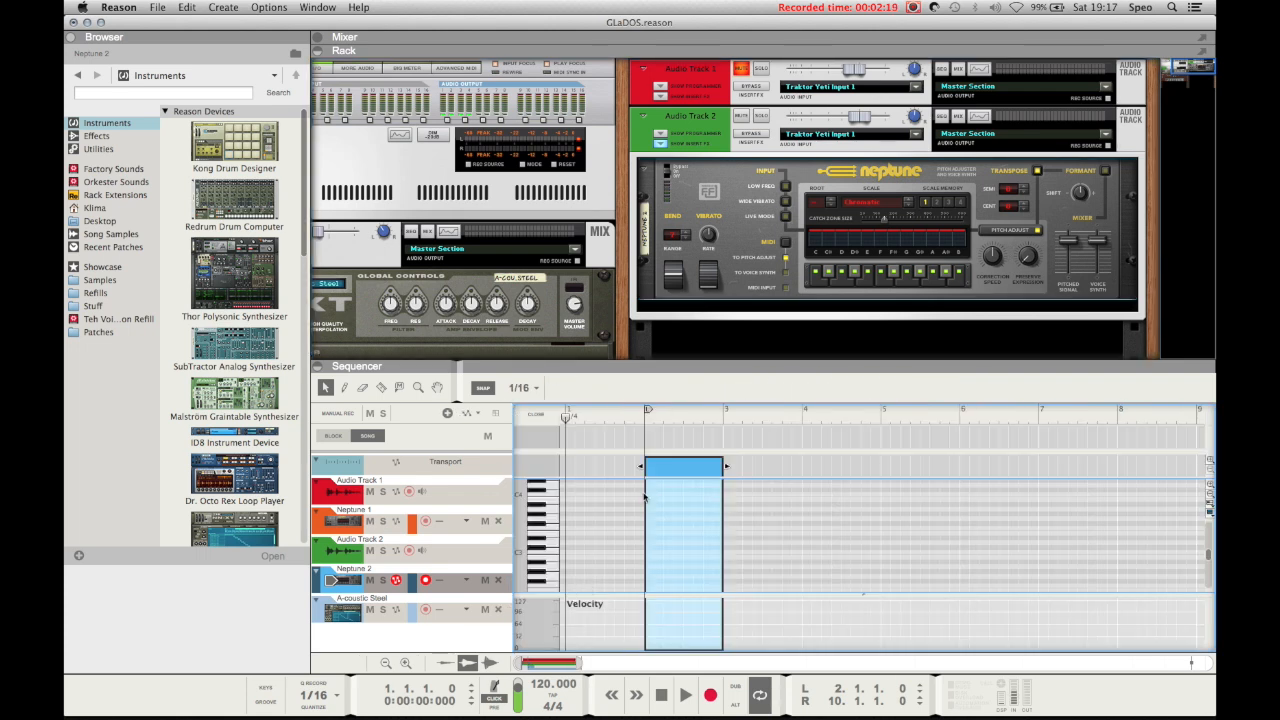
click(537, 415)
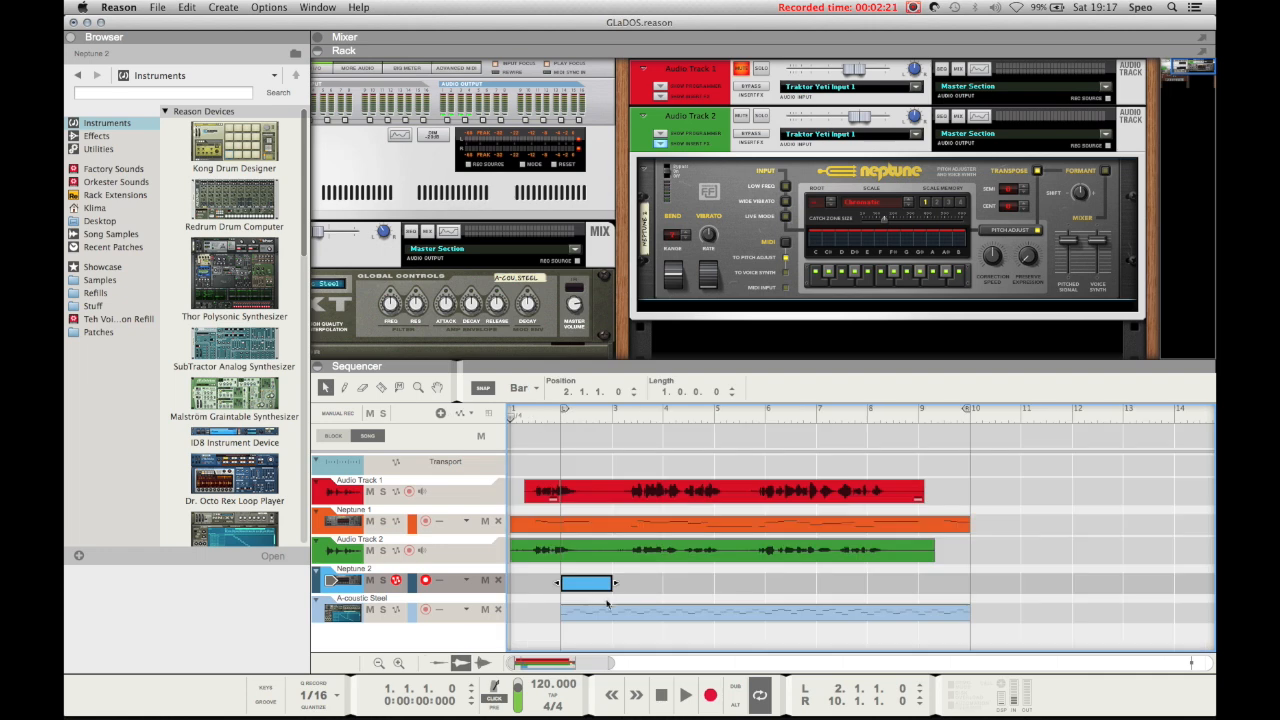
key(Delete)
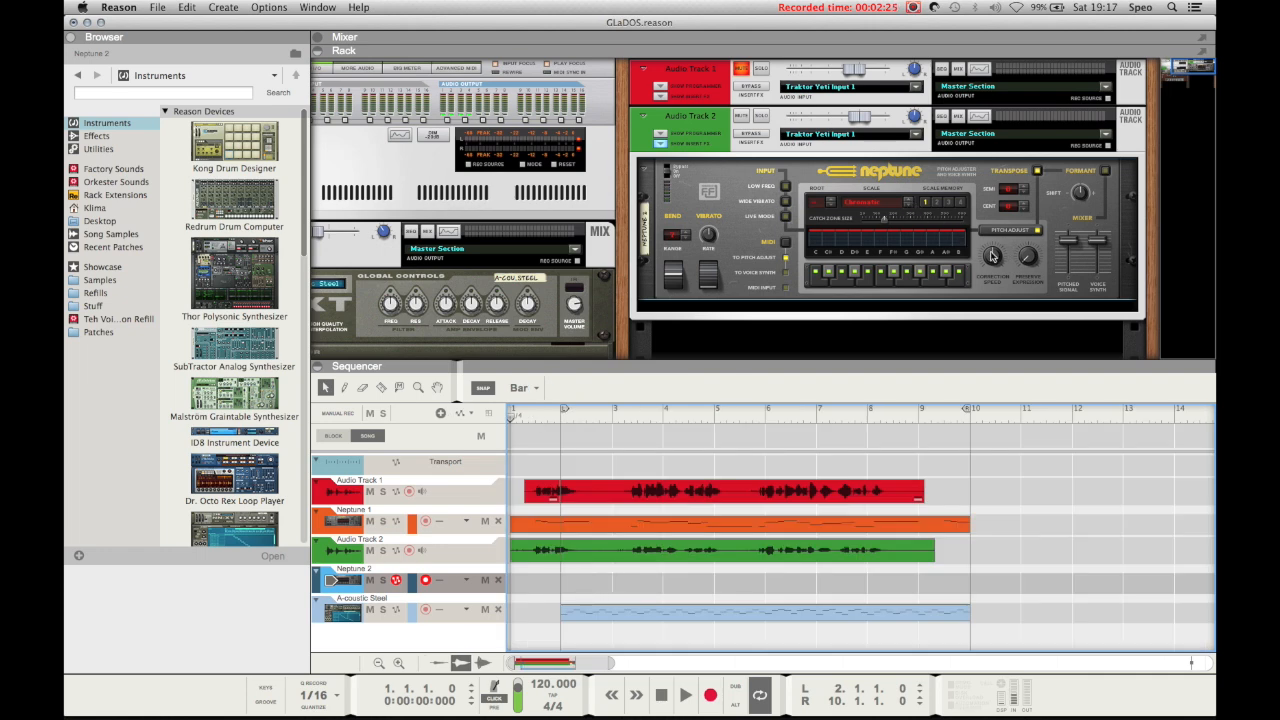
Step: Adjust the Correction Speed of the Neptune on Audio Track 2
click(992, 258)
drag(992, 256, 990, 227)
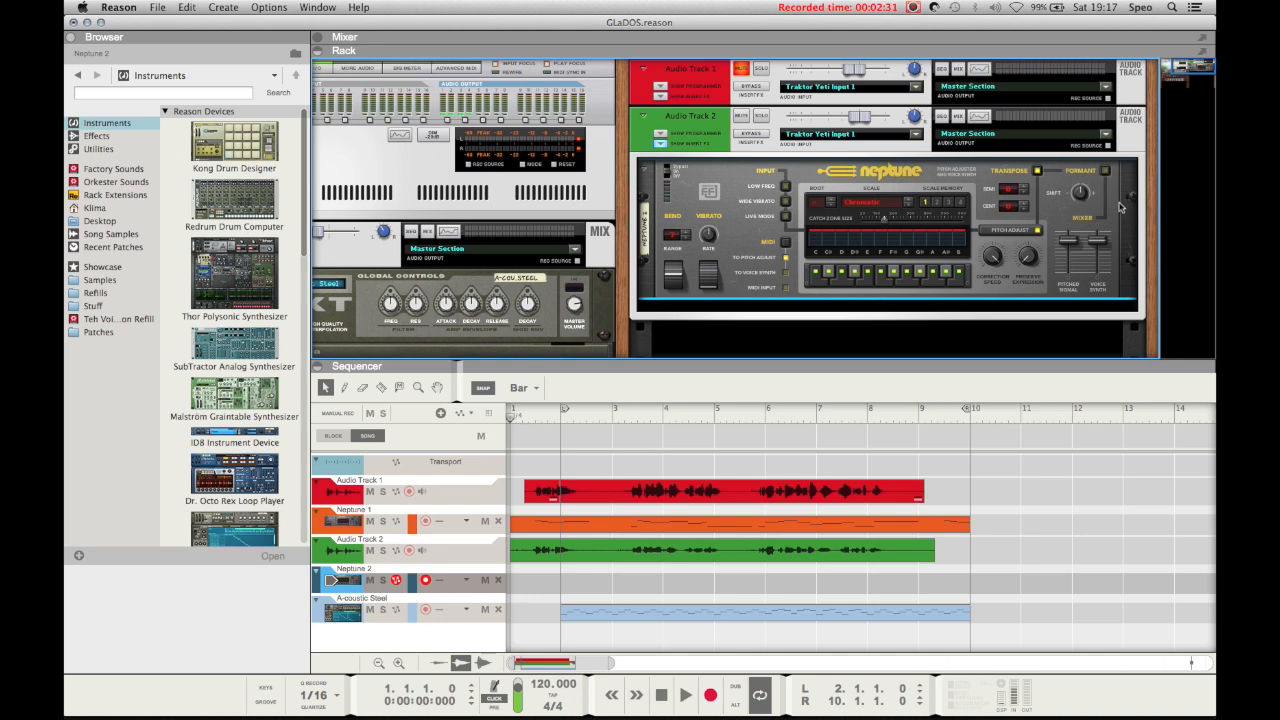
click(1106, 172)
Step: Play the song from bar 3 to hear the vocal through Neptune, and stop playback
click(619, 420)
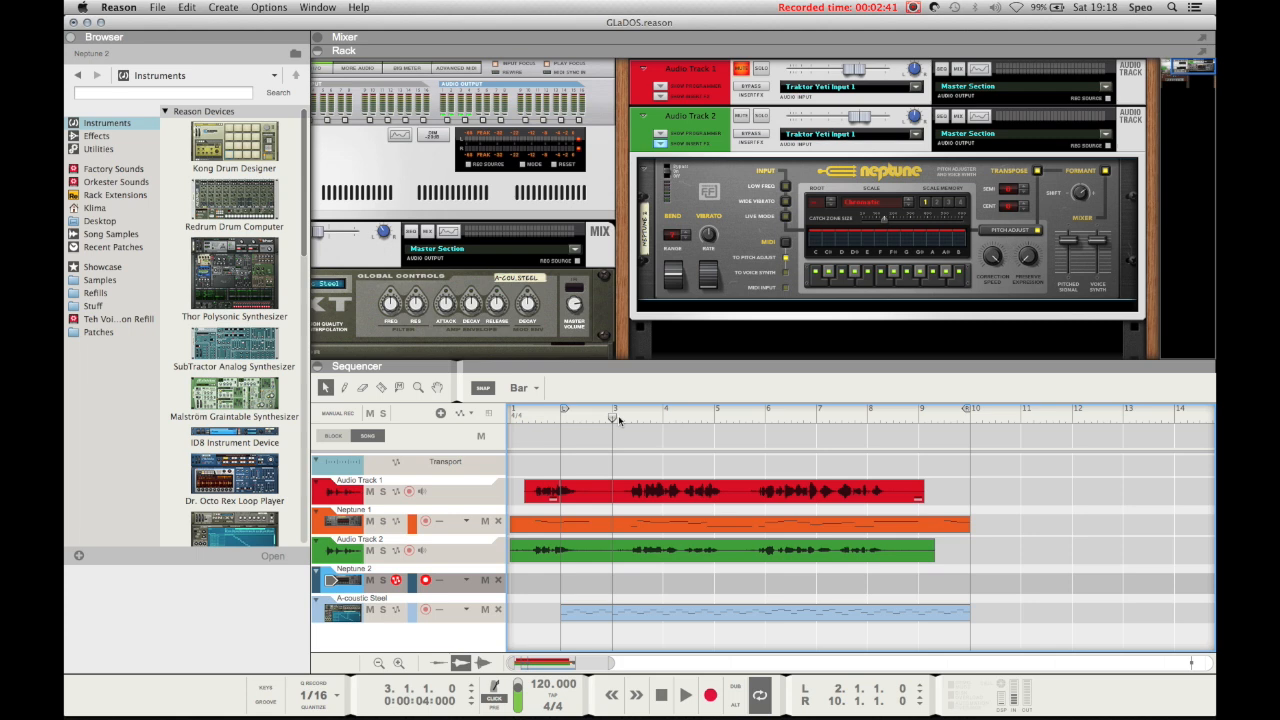
key(space)
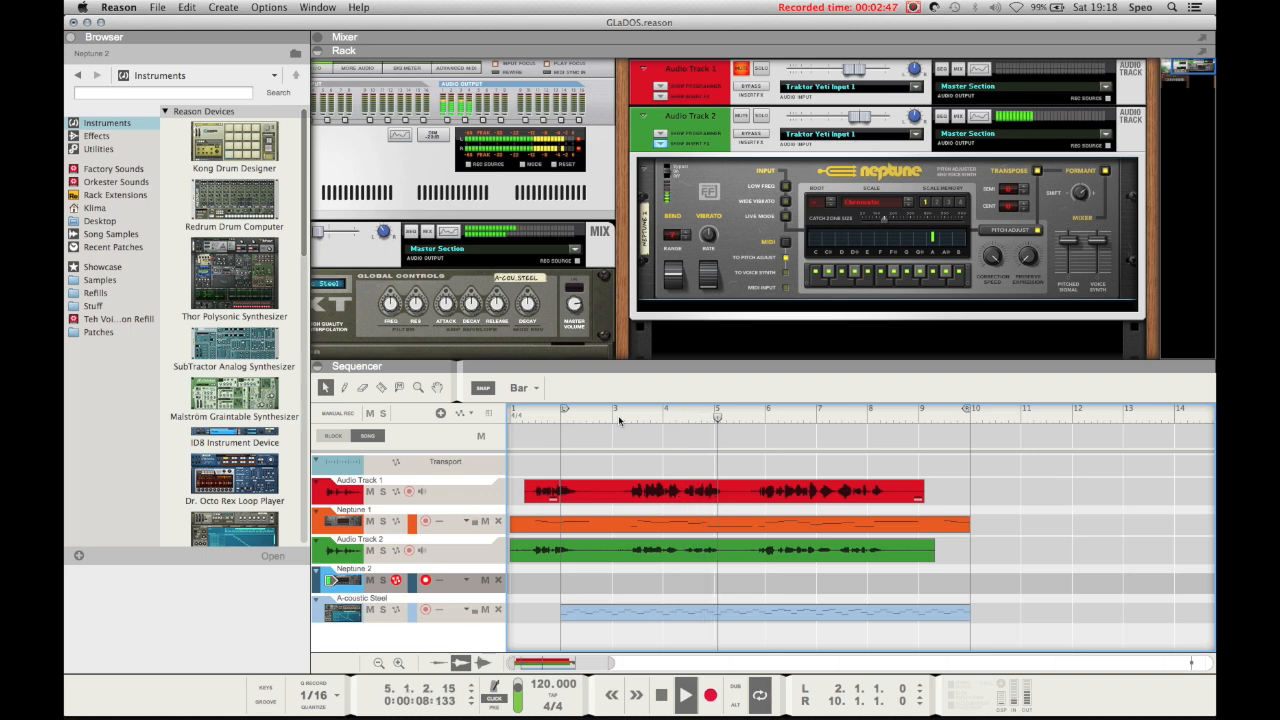
key(space)
Step: Return to the song start and record a nine-bar pitch control note clip on the Neptune 2 track
key(shift+Return)
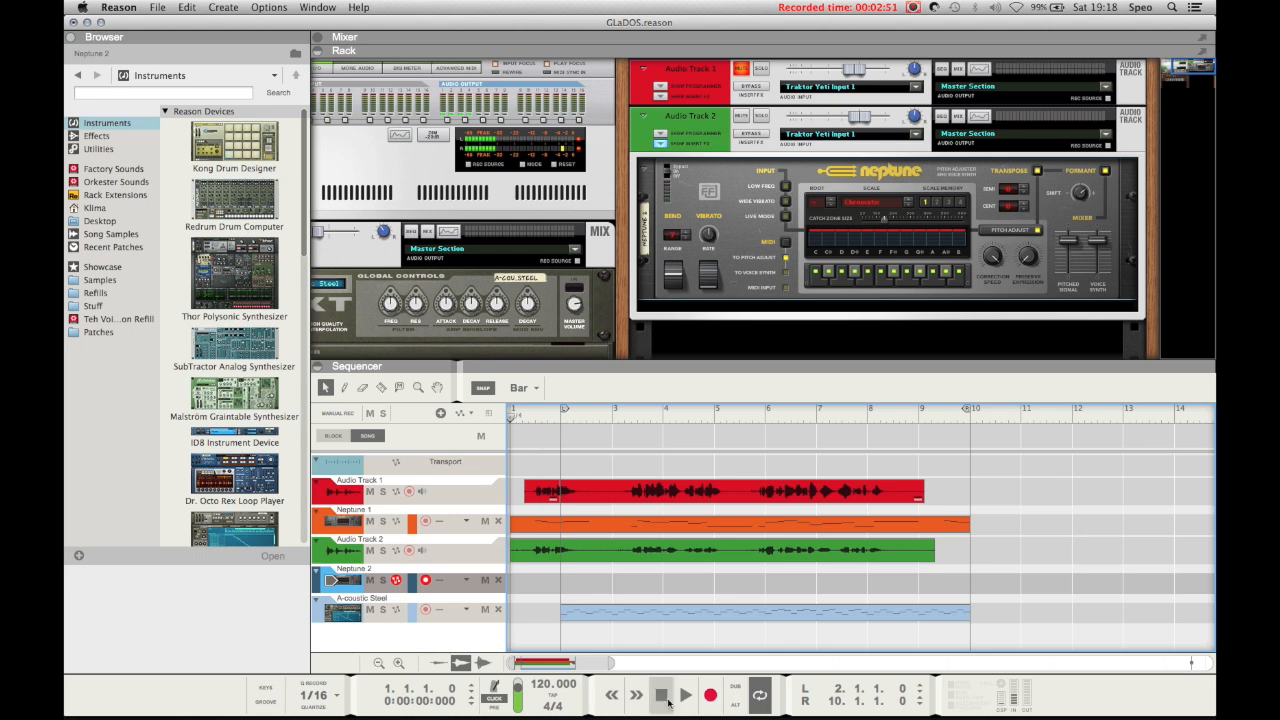
click(708, 696)
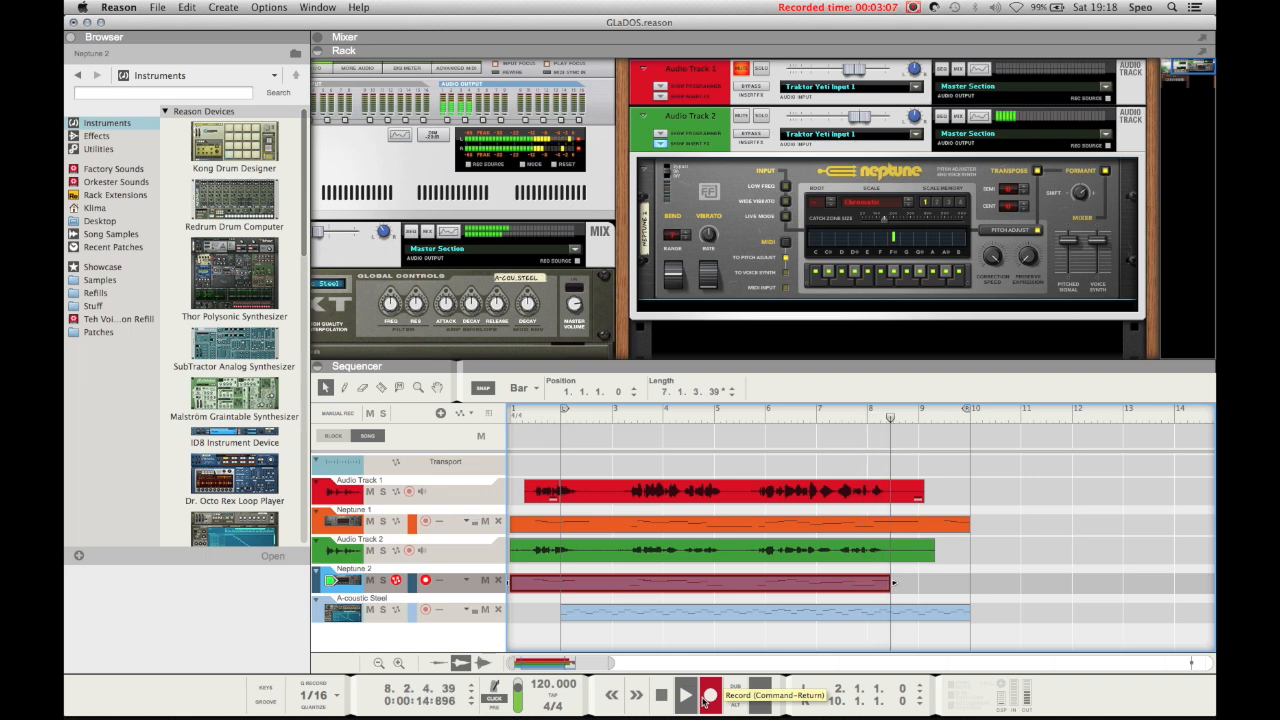
click(705, 700)
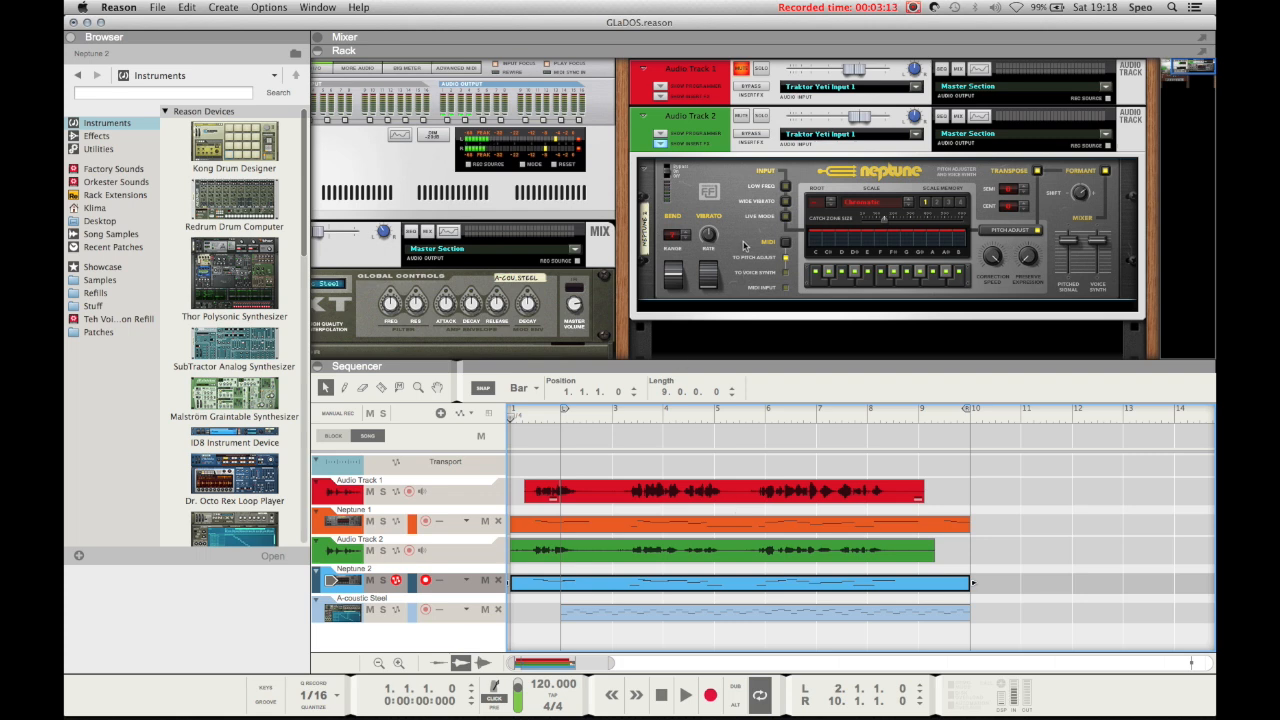
Step: Add a Selig DeEsser after the Neptune in the Audio Track 2 insert effects
right_click(747, 217)
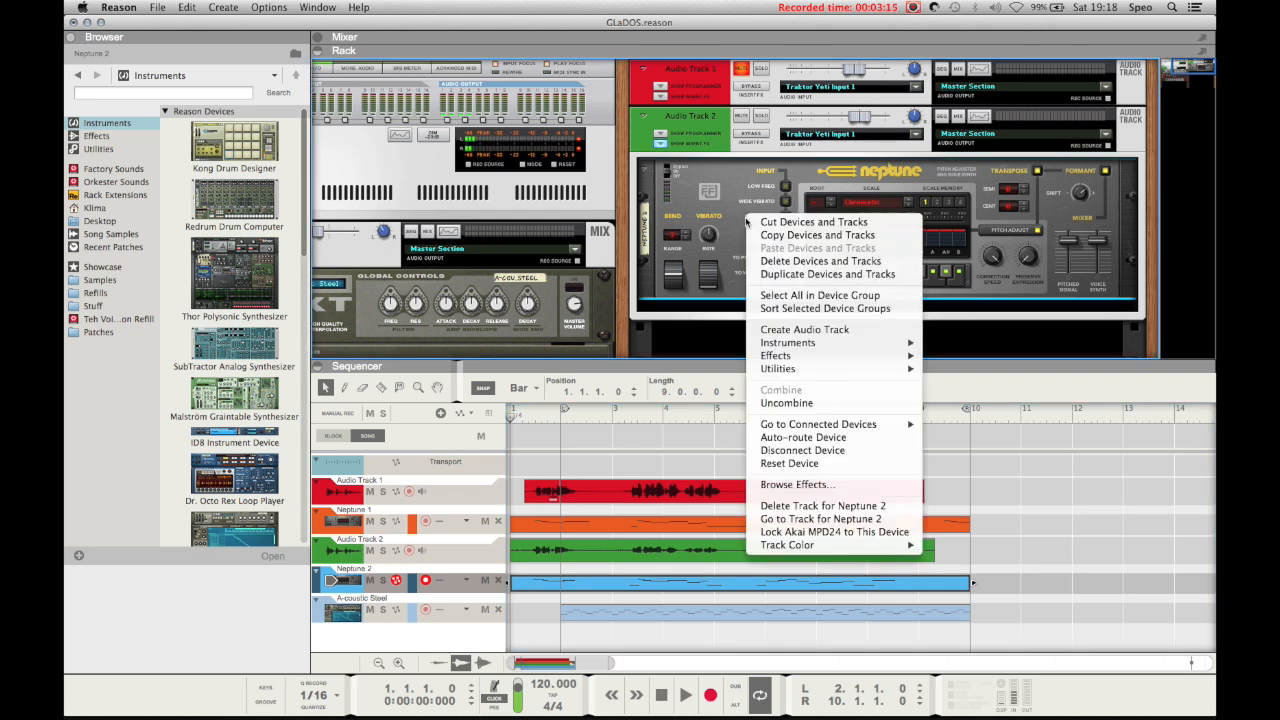
mouse_move(793, 355)
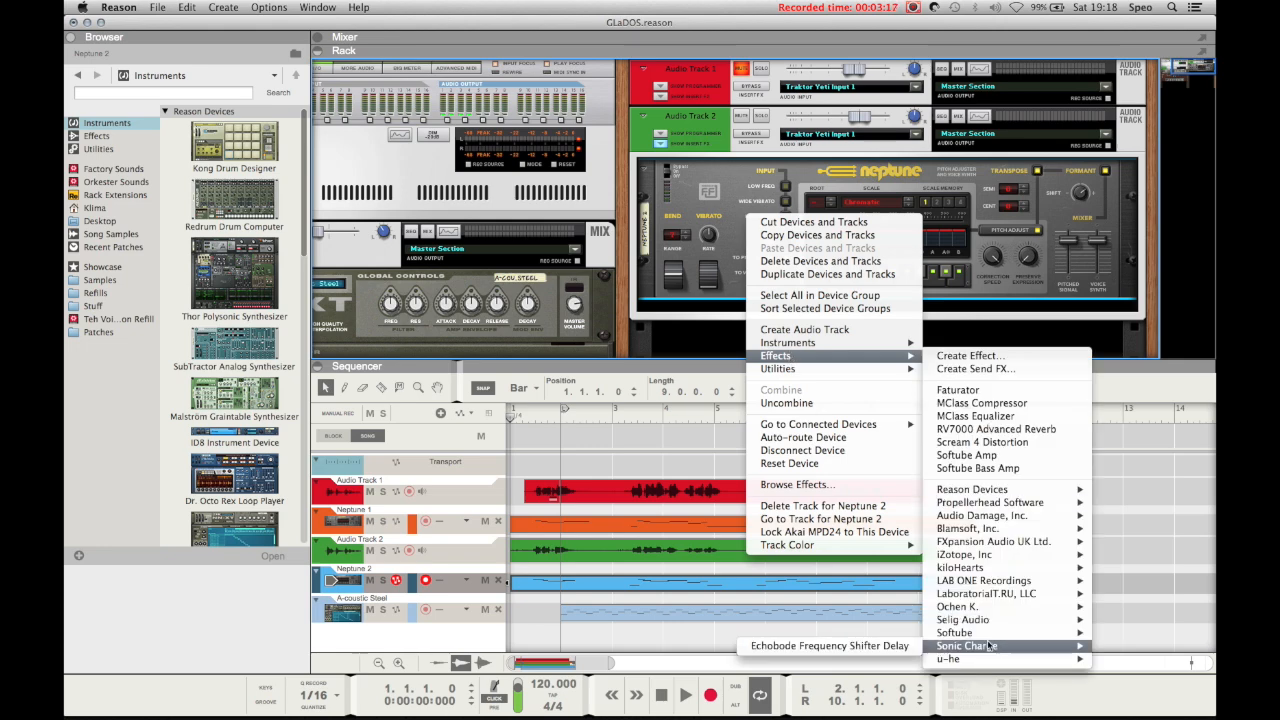
mouse_move(978, 622)
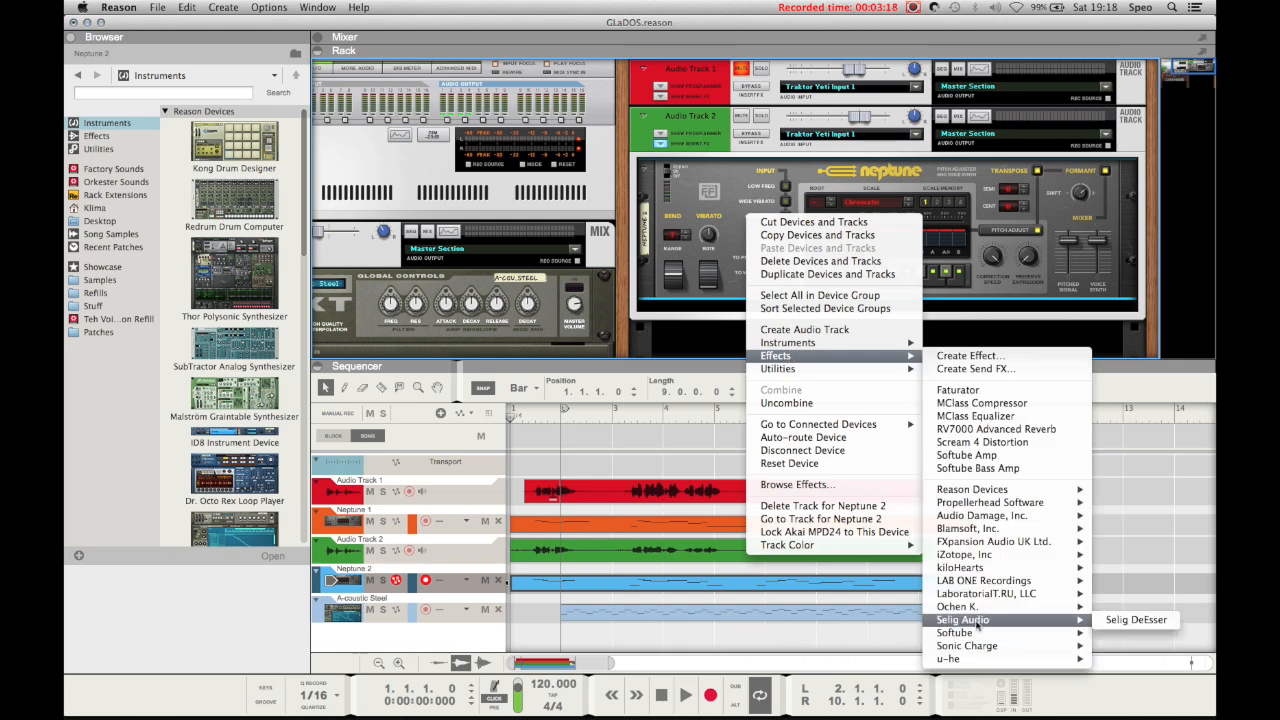
click(1132, 620)
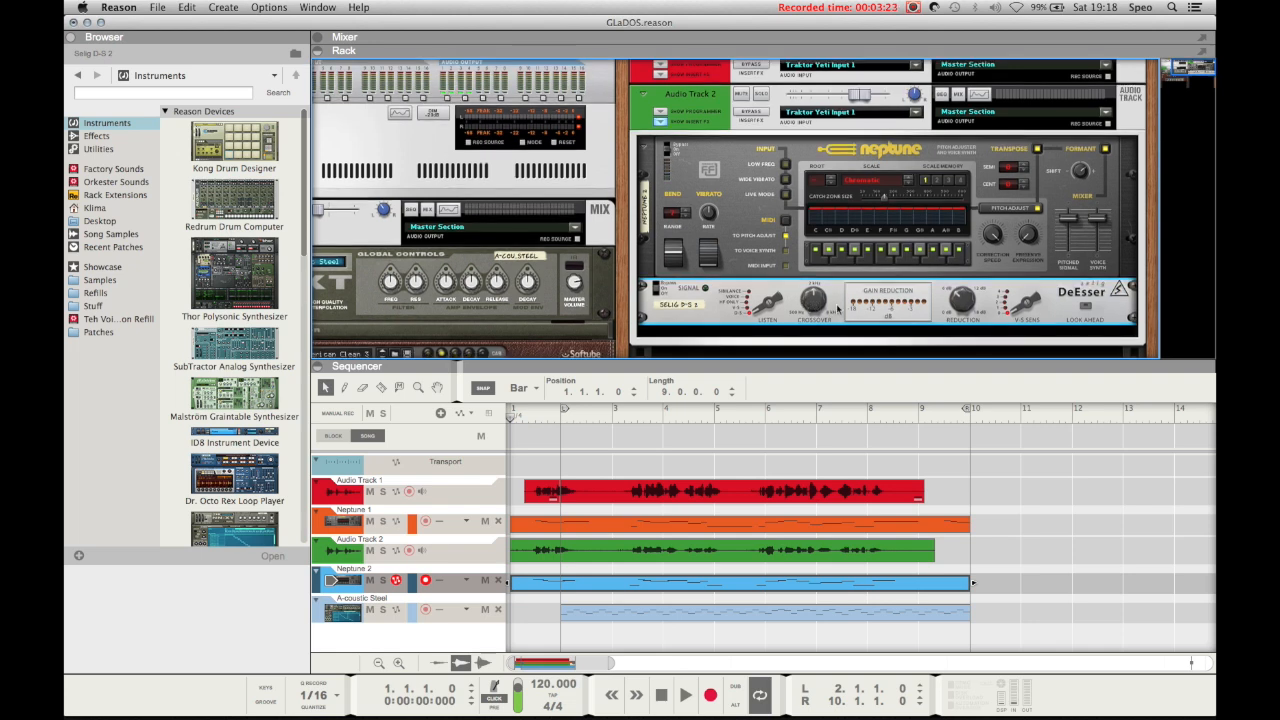
scroll(846, 305, down, 1)
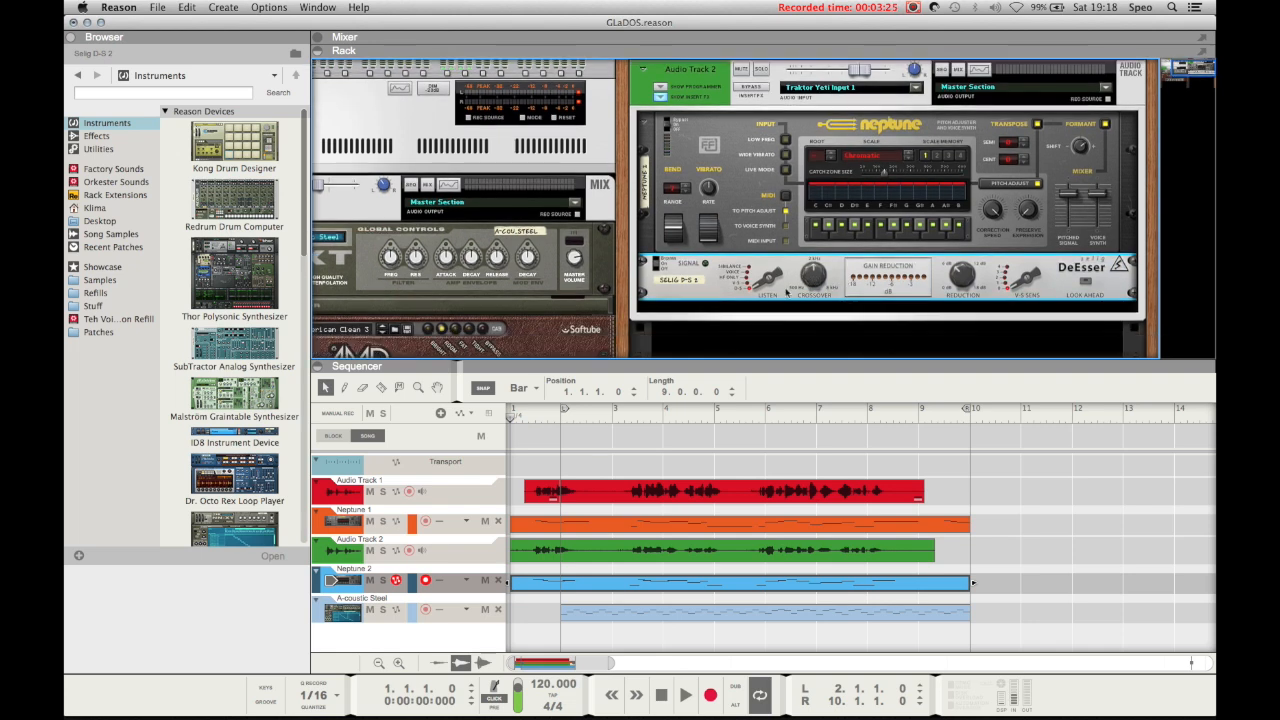
Step: Add a Scream 4 Distortion after the DeEsser, adjust its damage type and set its master level to 99
right_click(722, 285)
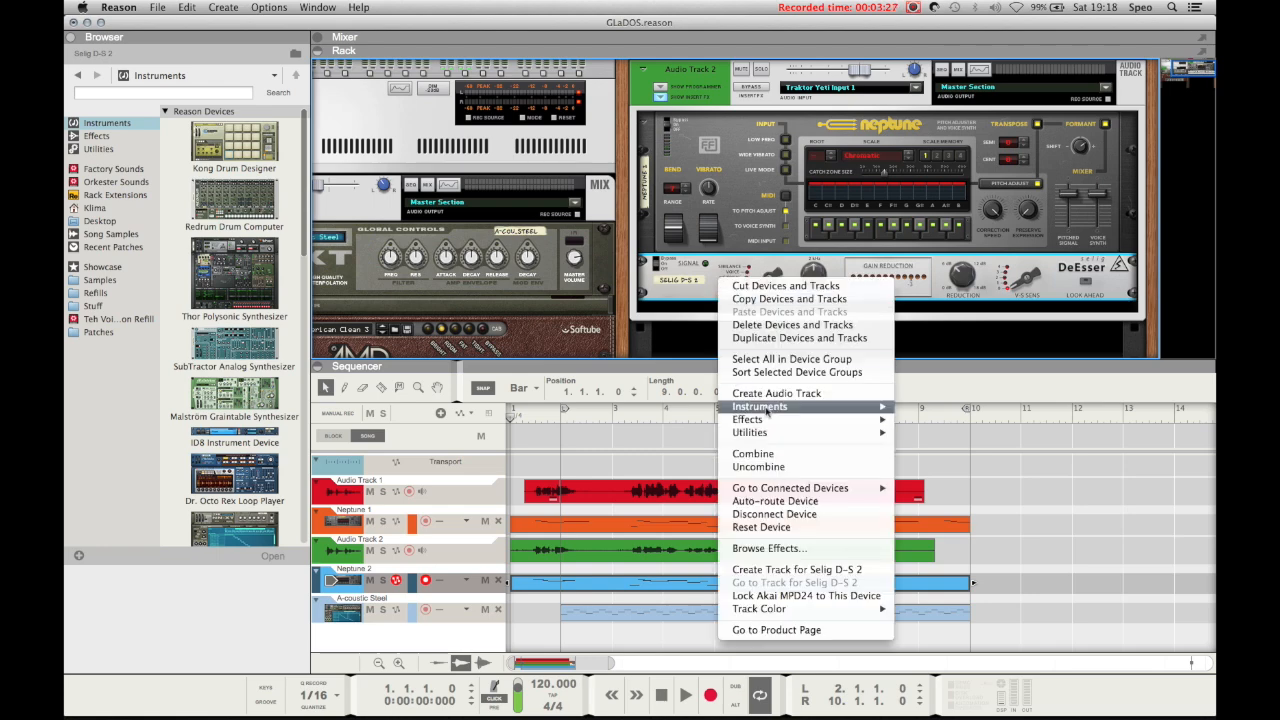
mouse_move(800, 419)
click(955, 486)
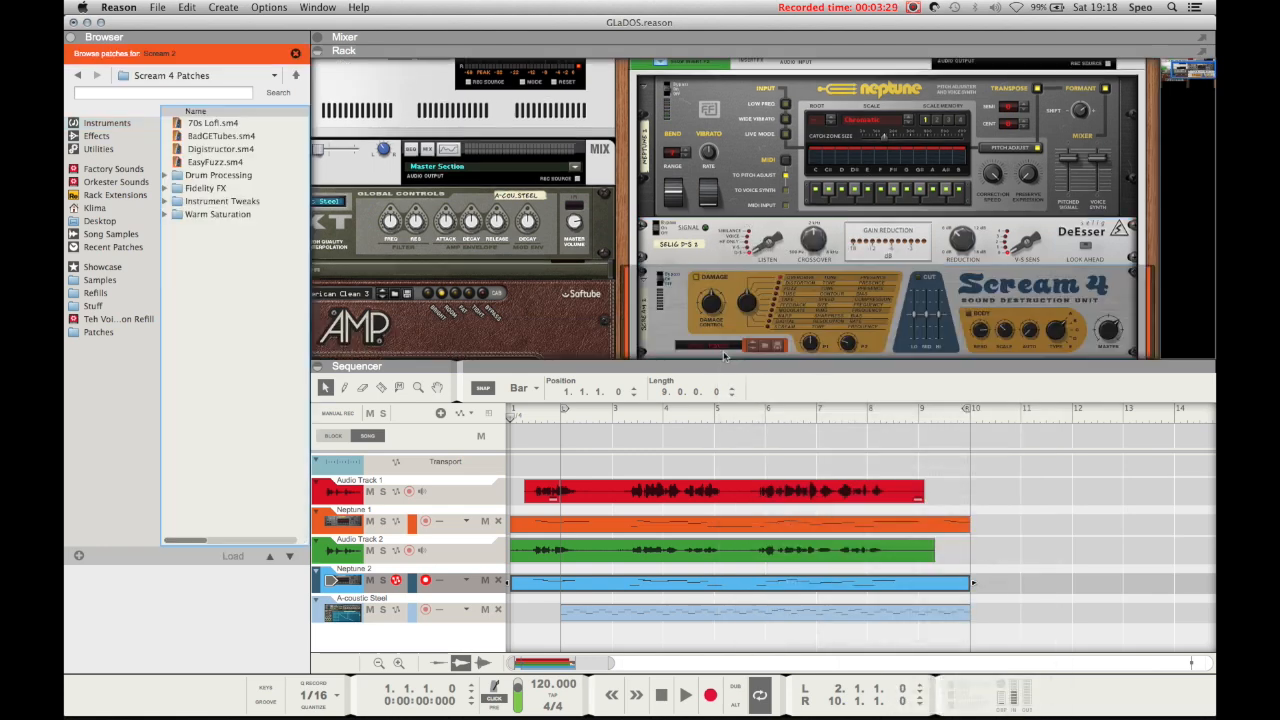
drag(748, 302, 750, 285)
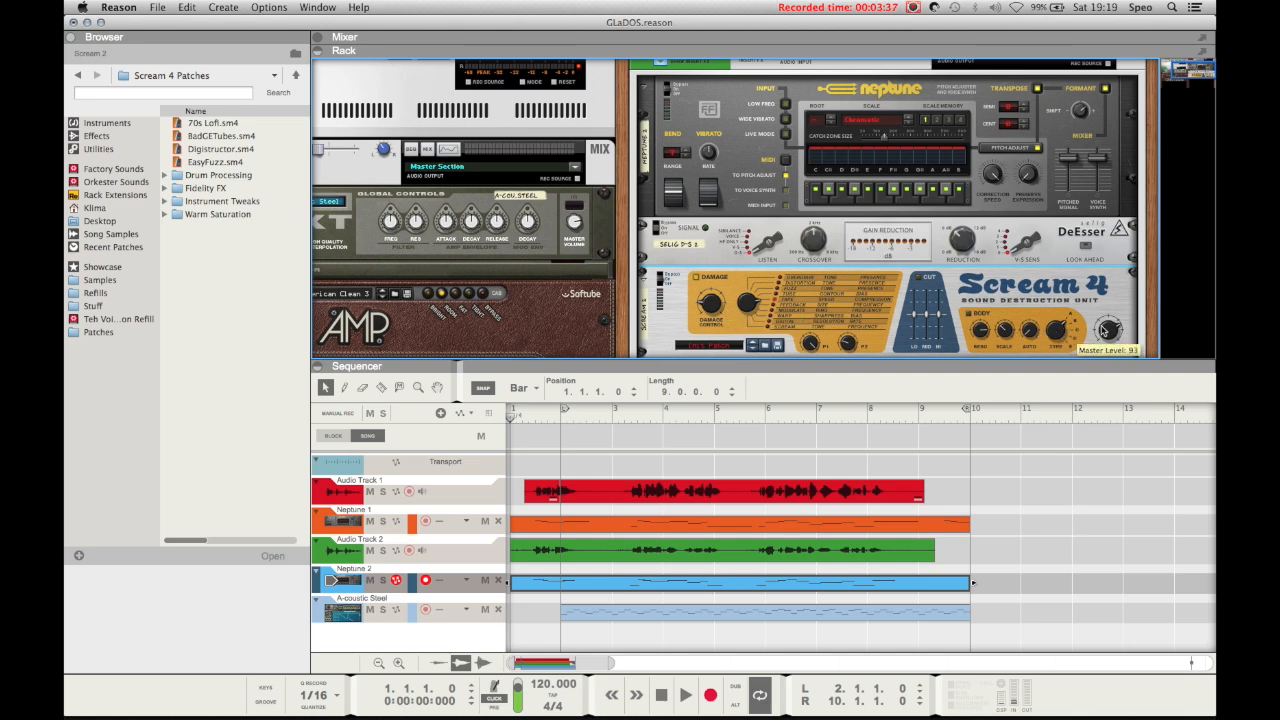
scroll(1107, 330, down, 2)
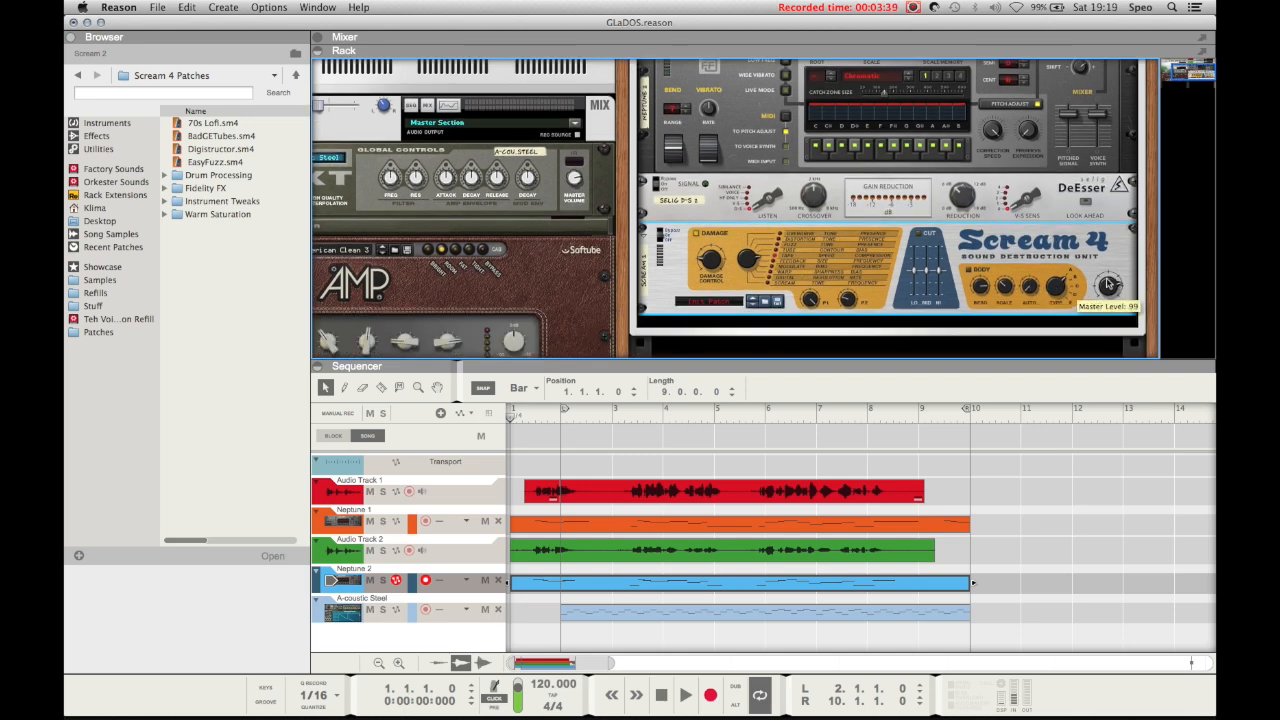
Step: Add The Echo delay after Scream 4 and adjust its dry/wet amount
right_click(1066, 246)
mouse_move(916, 384)
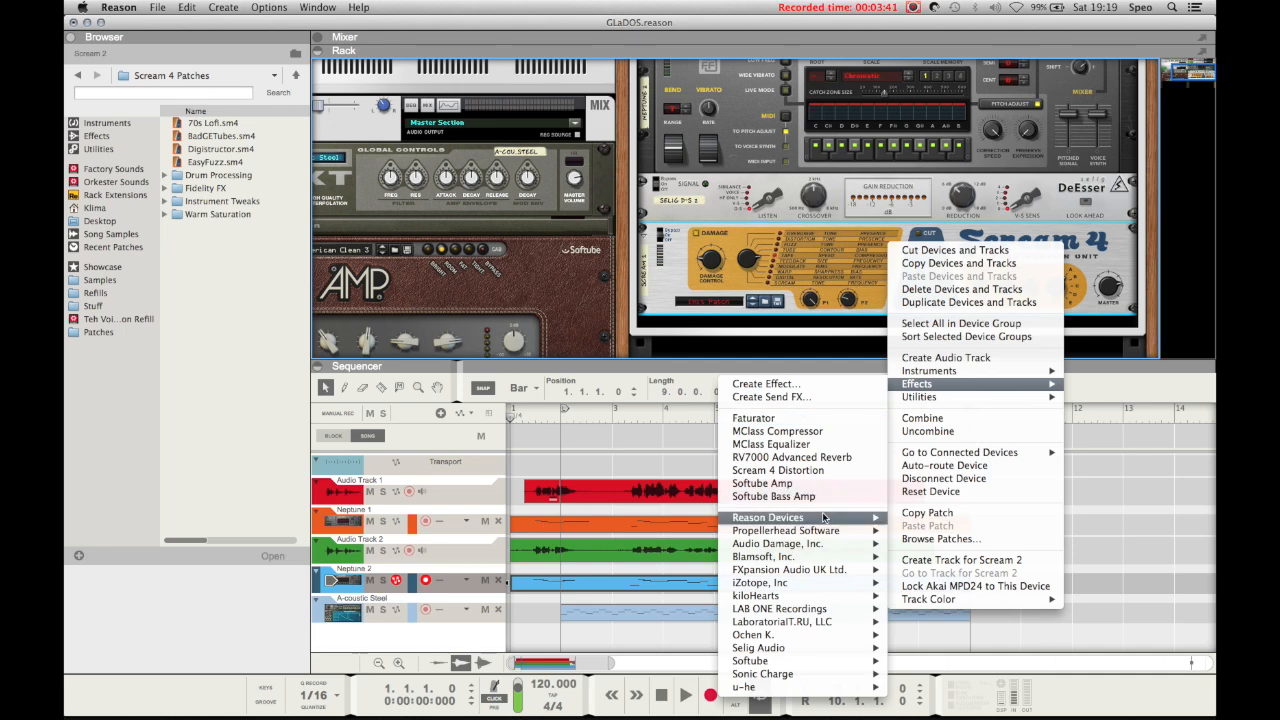
mouse_move(810, 520)
click(570, 419)
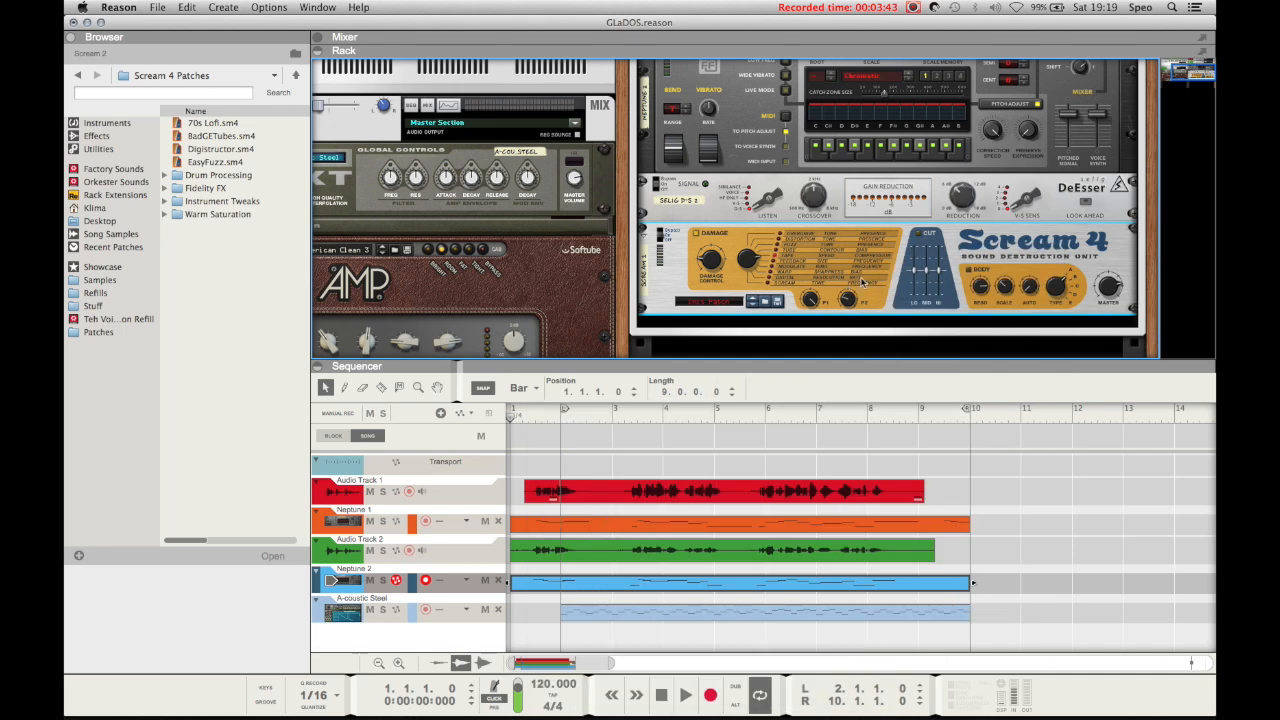
drag(1063, 272, 1065, 301)
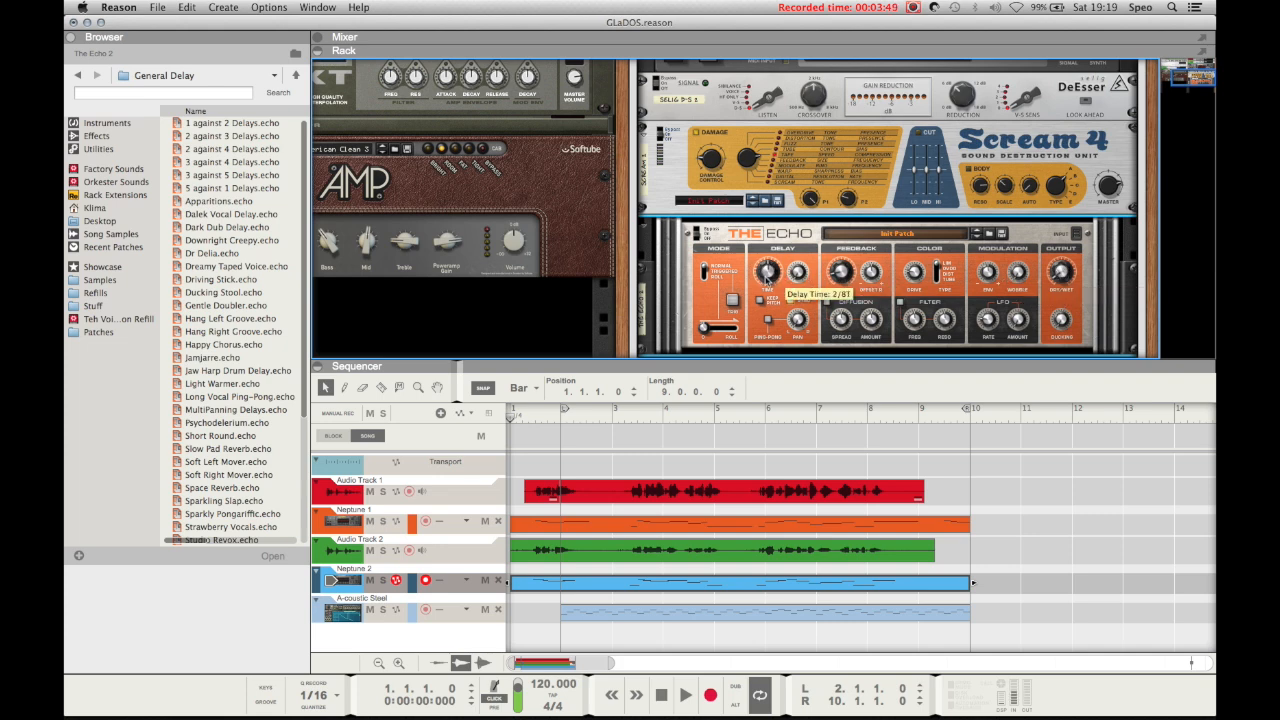
Step: Add an RV7000 Advanced Reverb after The Echo in the Audio Track 2 insert effects
right_click(719, 243)
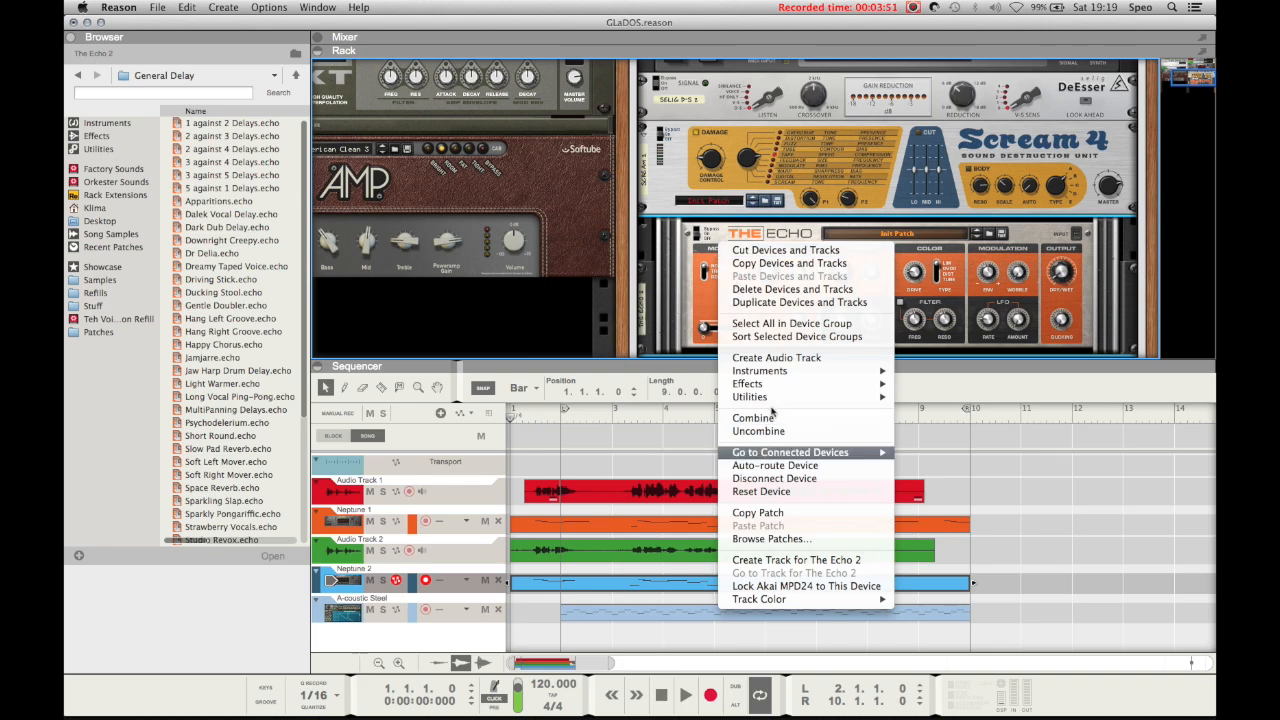
mouse_move(770, 389)
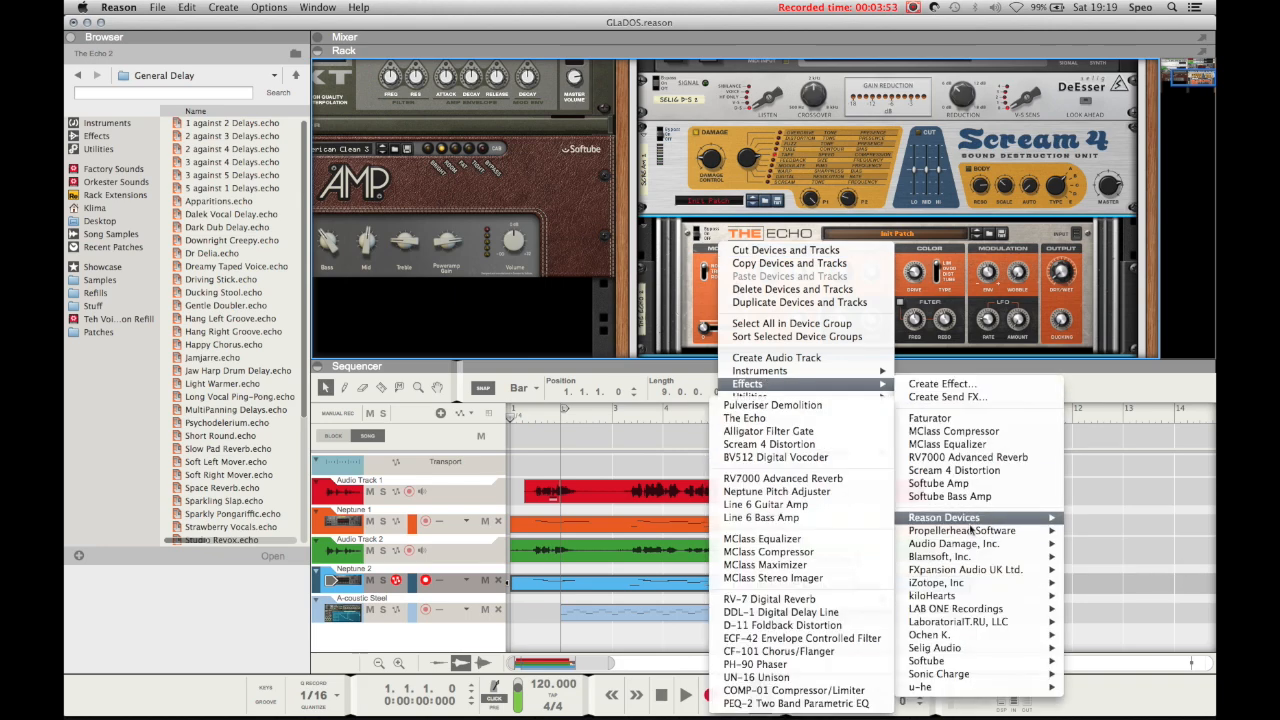
click(935, 457)
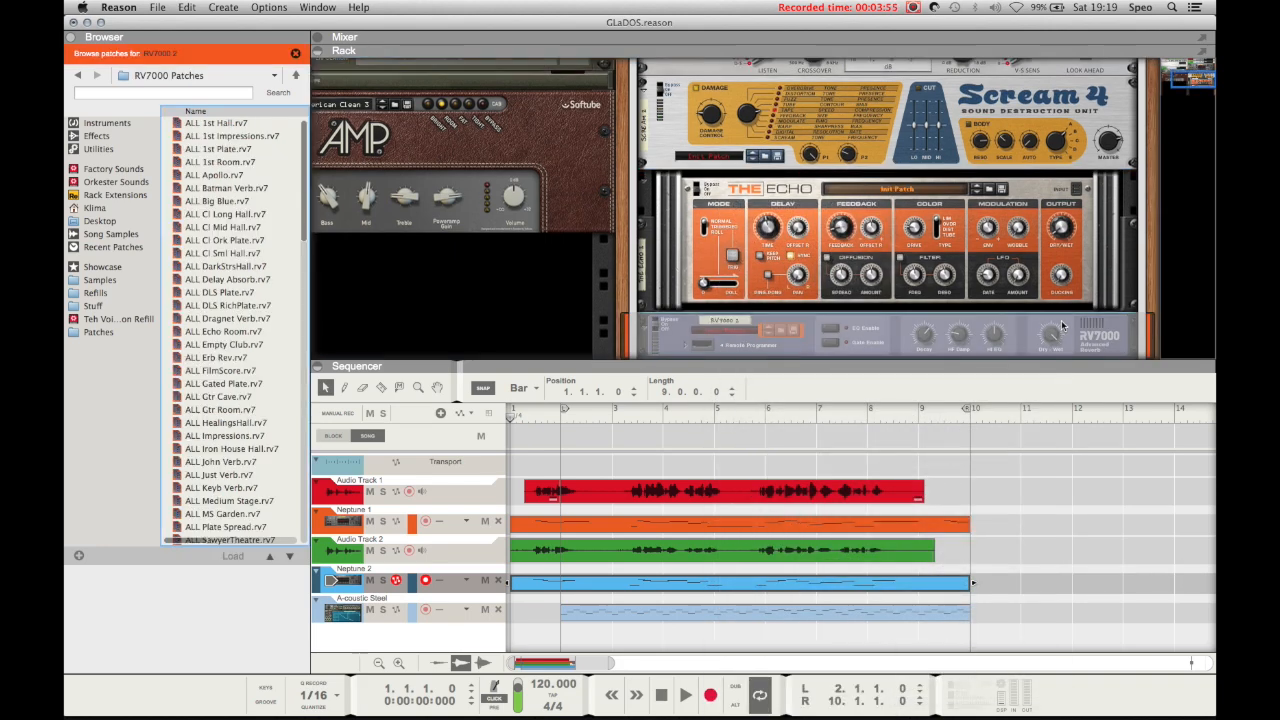
Step: Play the song through the effects chain with the RV7000 reverb, then stop and return to the song start
mouse_move(930, 348)
key(space)
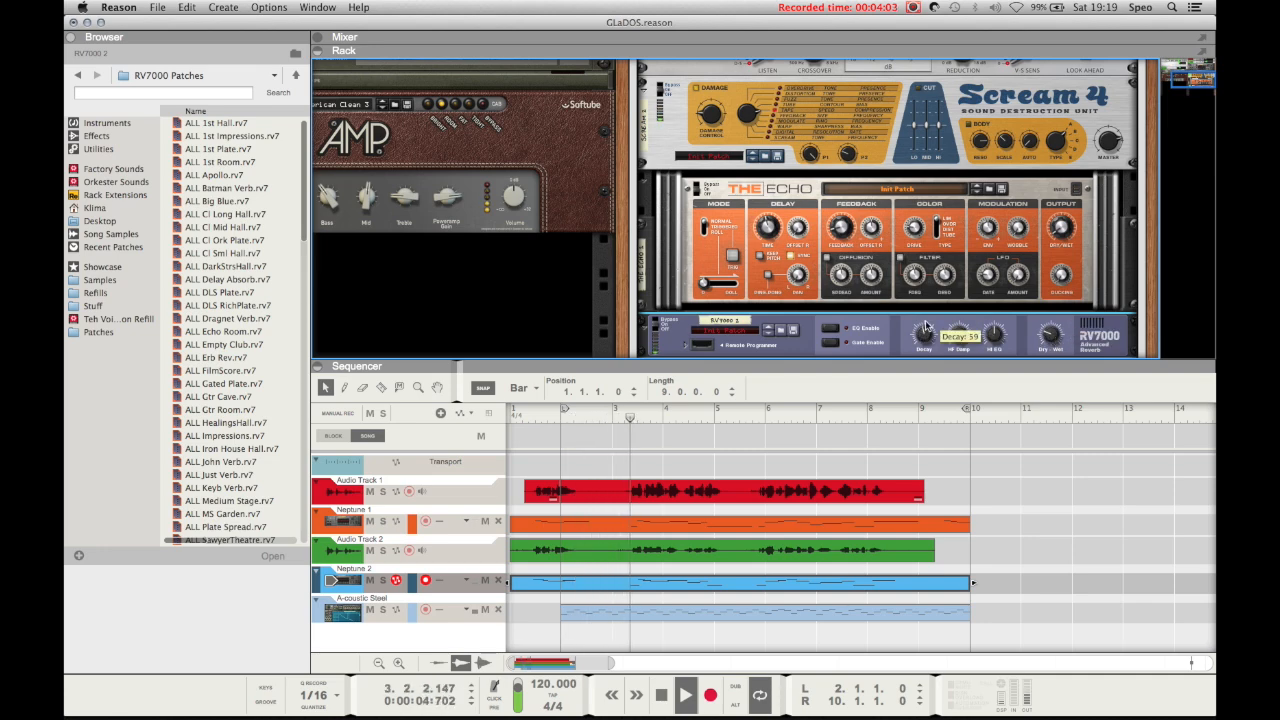
scroll(1098, 326, up, 5)
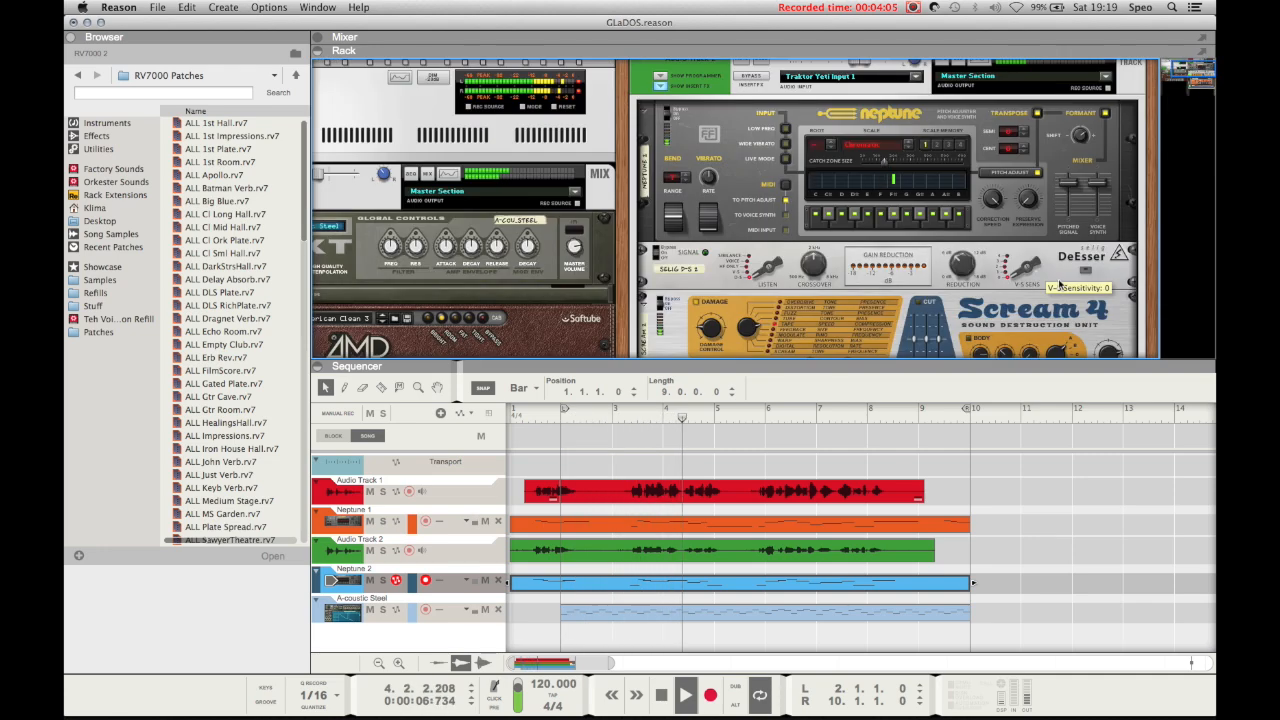
scroll(926, 318, down, 5)
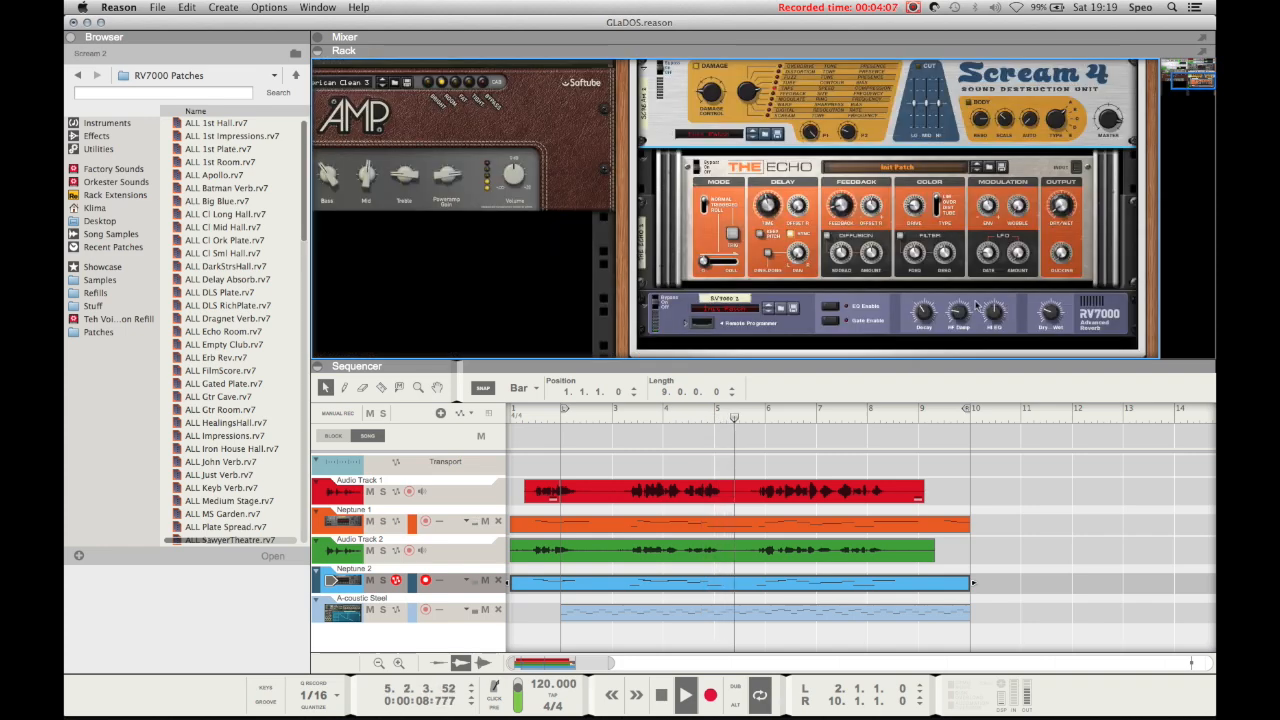
click(926, 318)
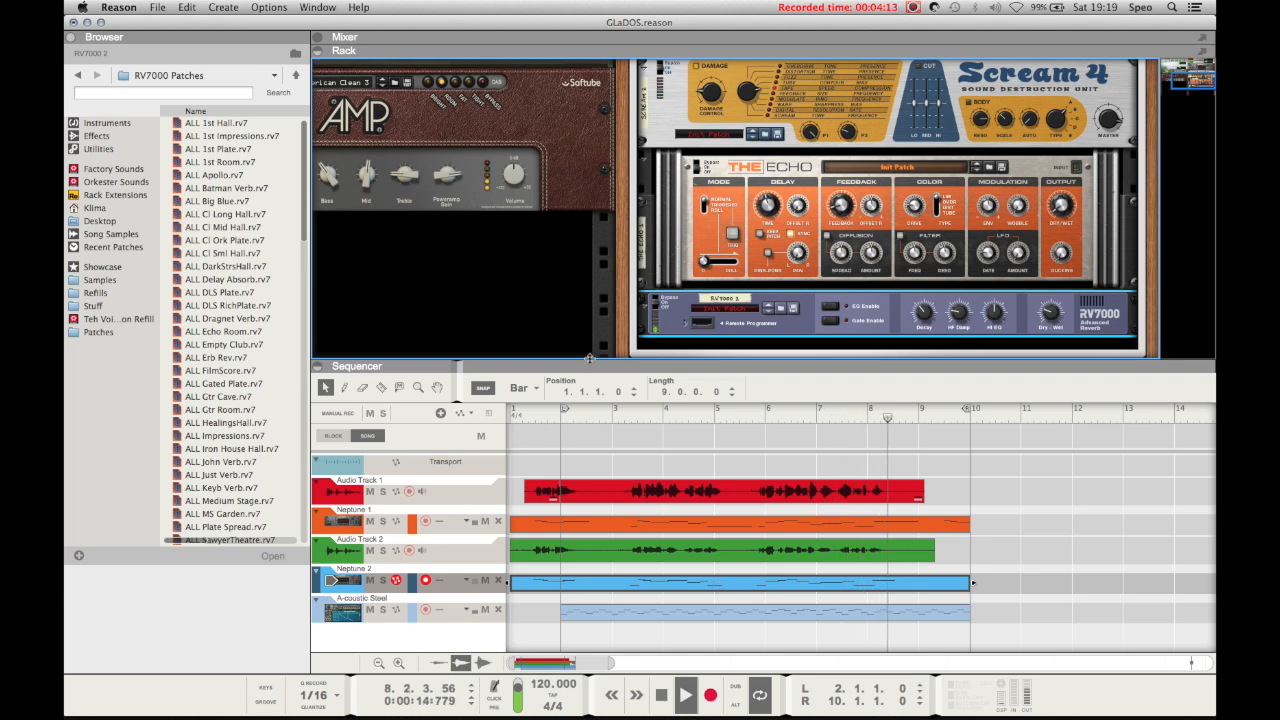
key(space)
click(559, 418)
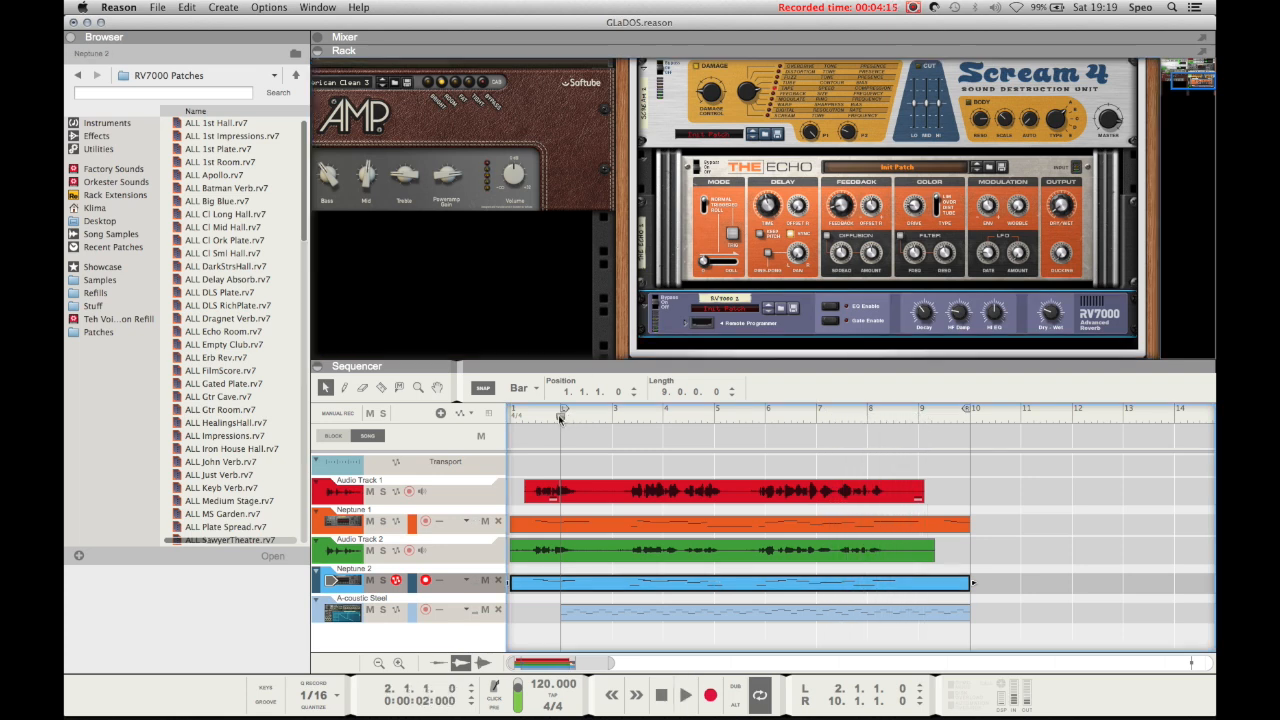
click(515, 418)
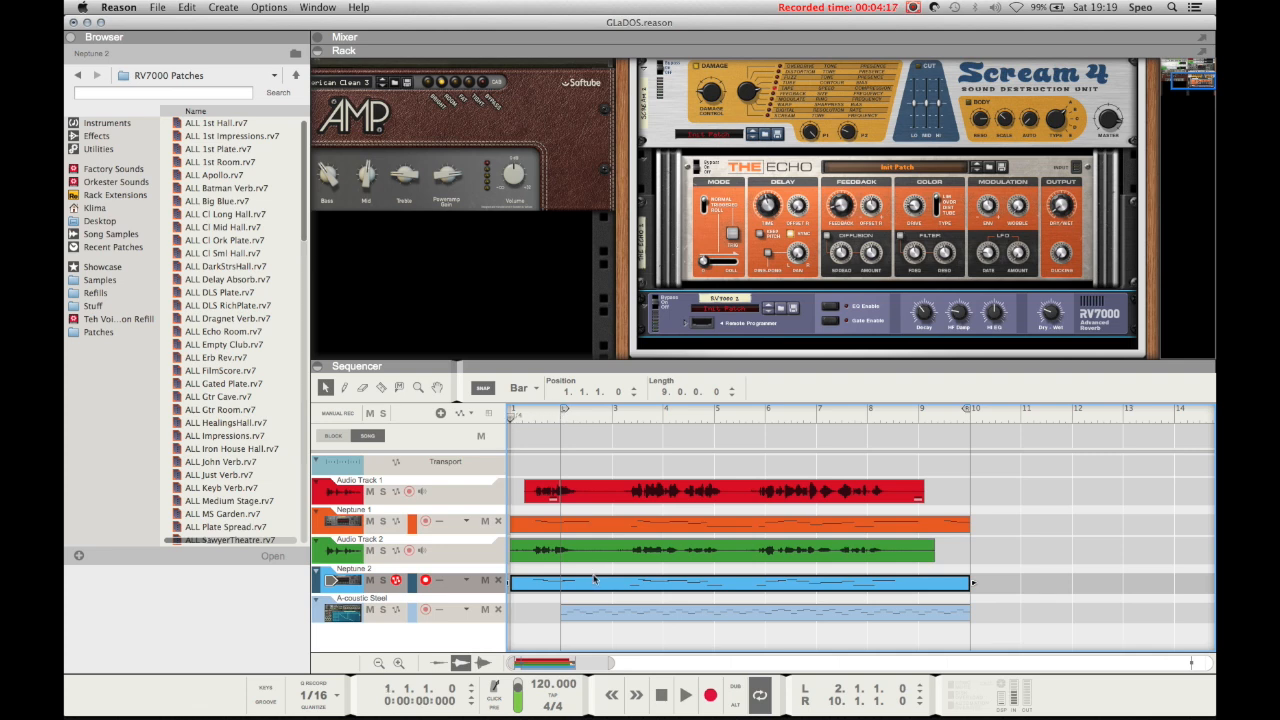
Step: Open the Neptune 2 note clip to inspect its notes, then close it and return to the song start
double_click(635, 586)
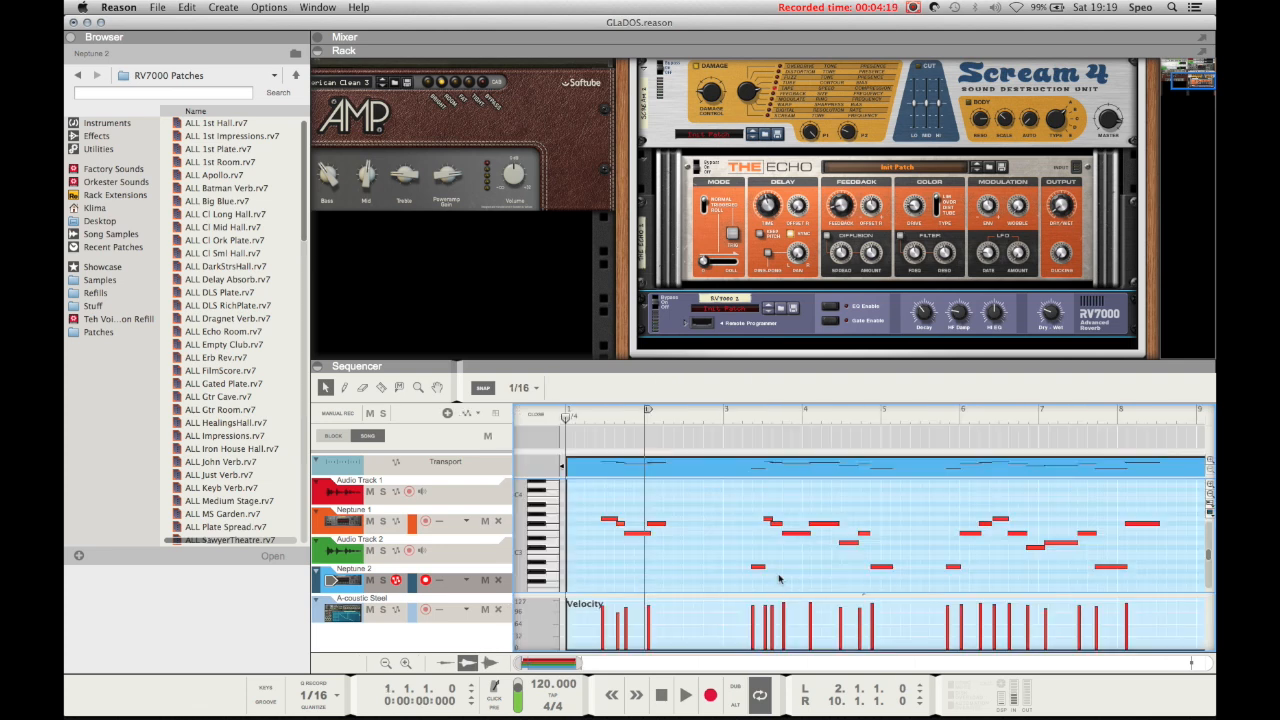
click(552, 420)
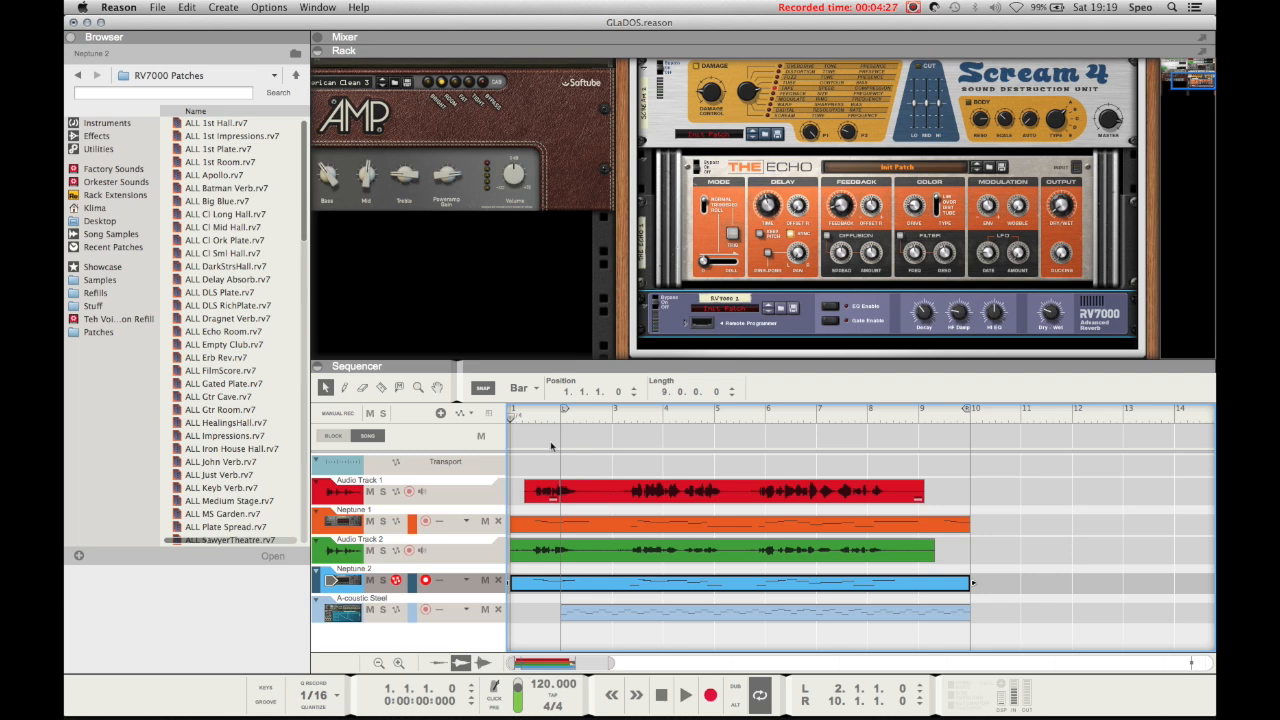
click(510, 419)
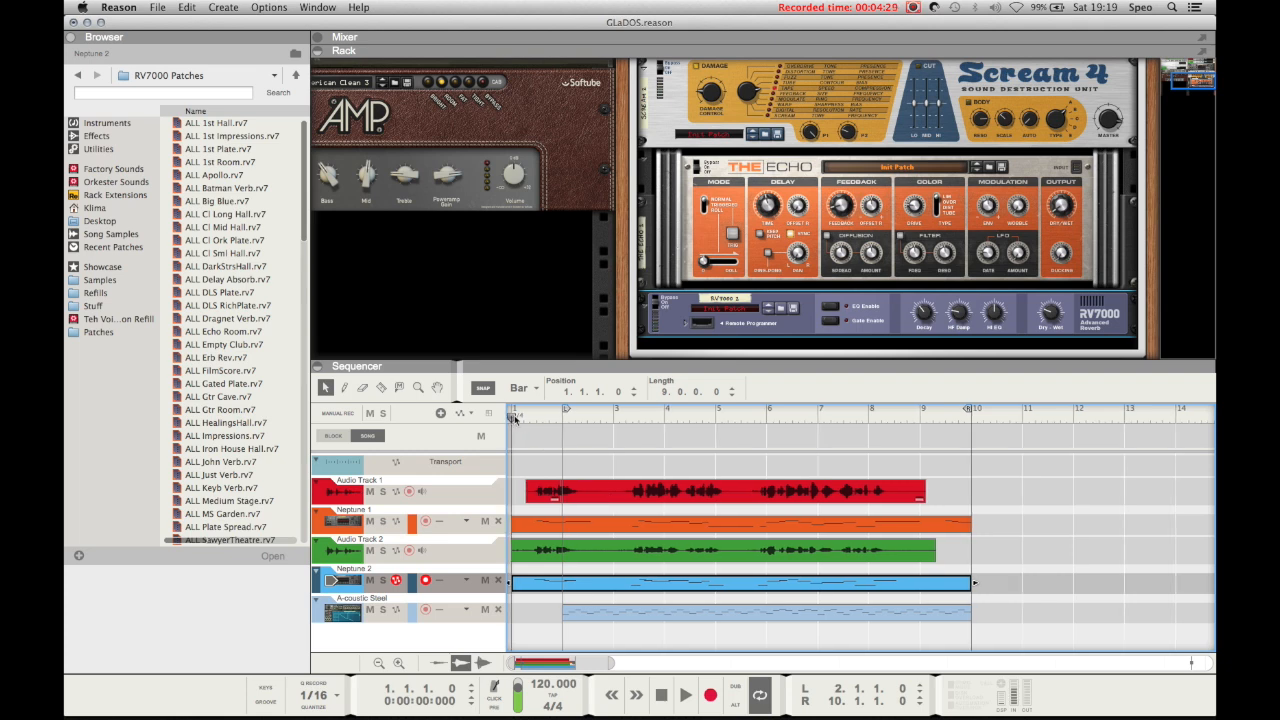
Step: Set the Audio Track 2 clip's level to 2.86 dB during playback, then stop, return to the song start and deselect the clip
key(space)
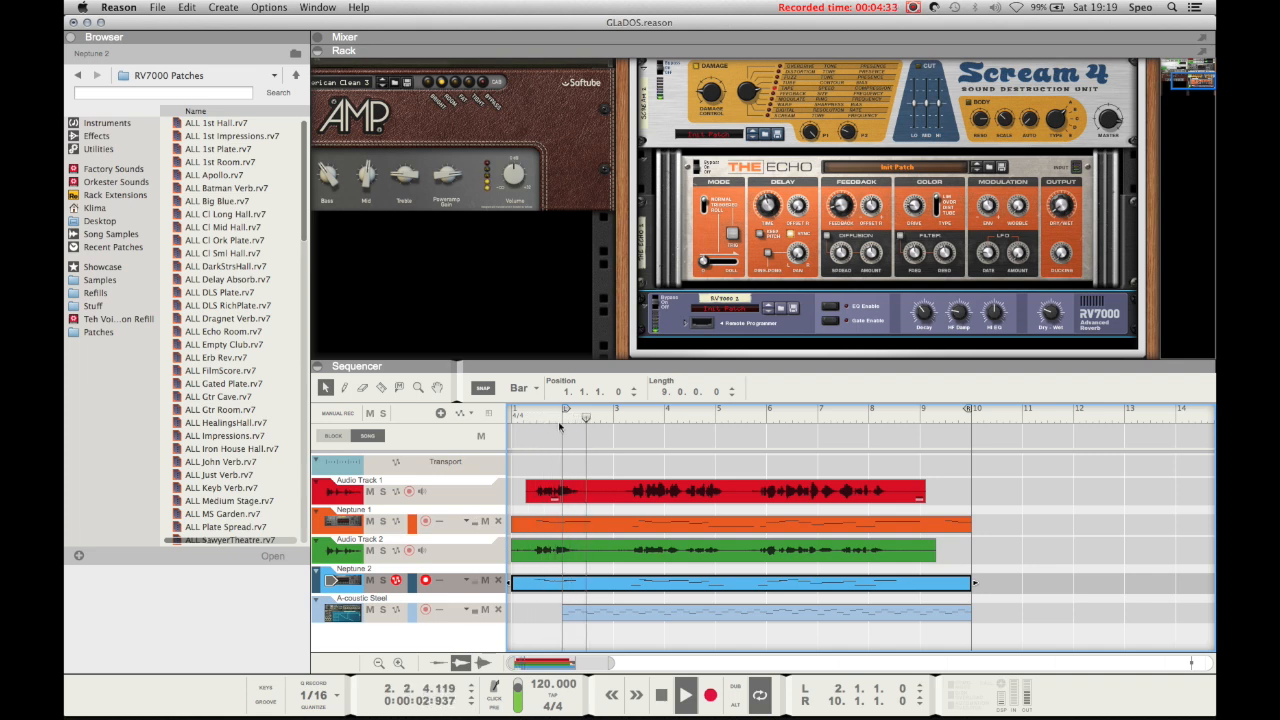
click(723, 545)
drag(723, 543, 723, 541)
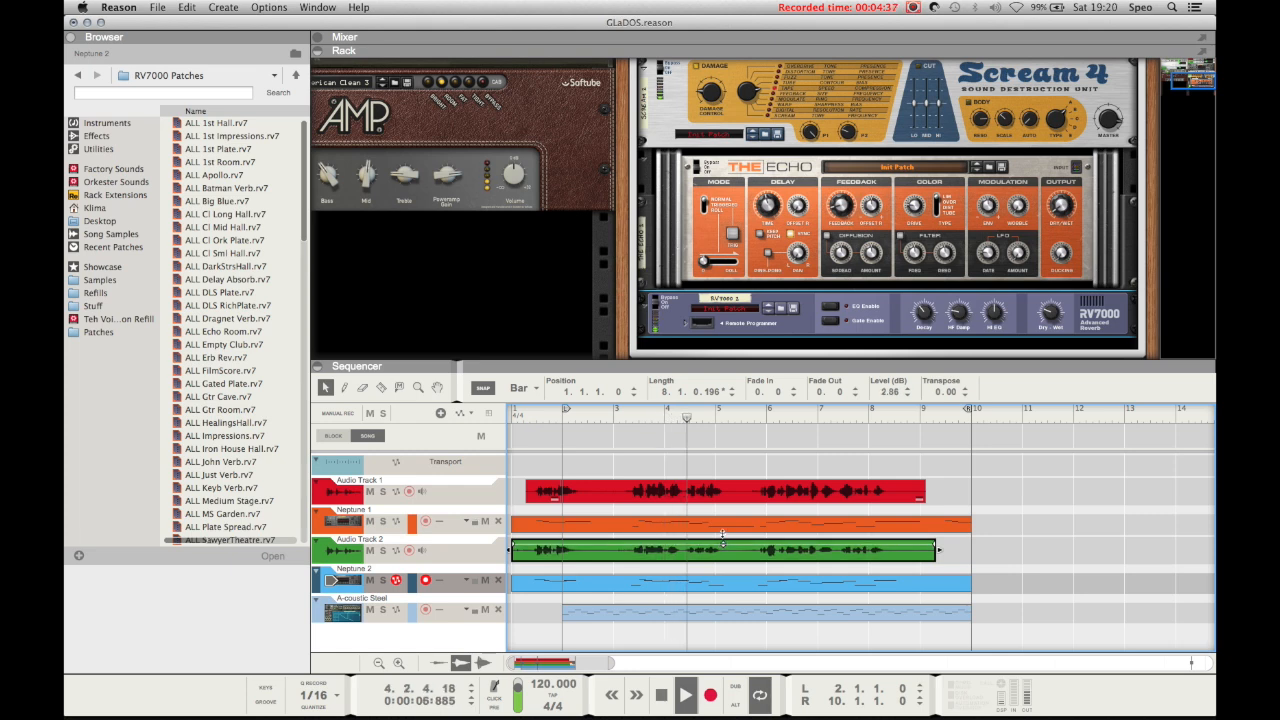
click(661, 694)
click(661, 694)
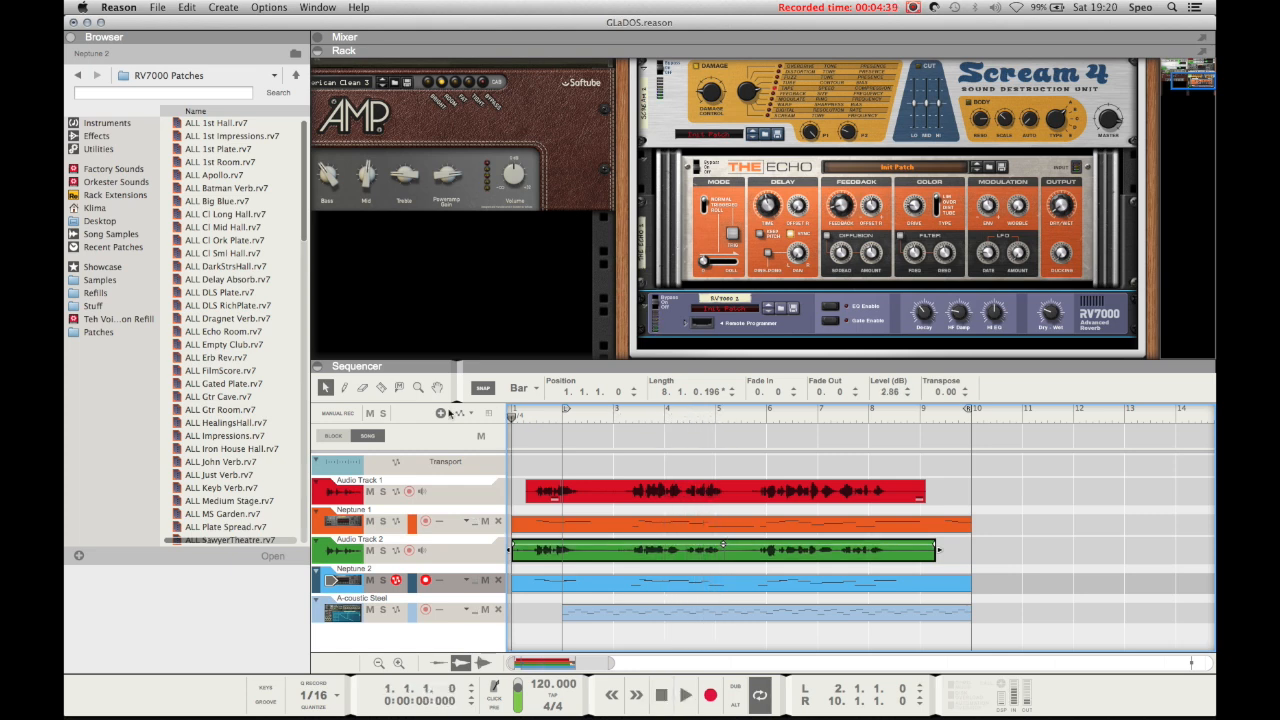
click(952, 510)
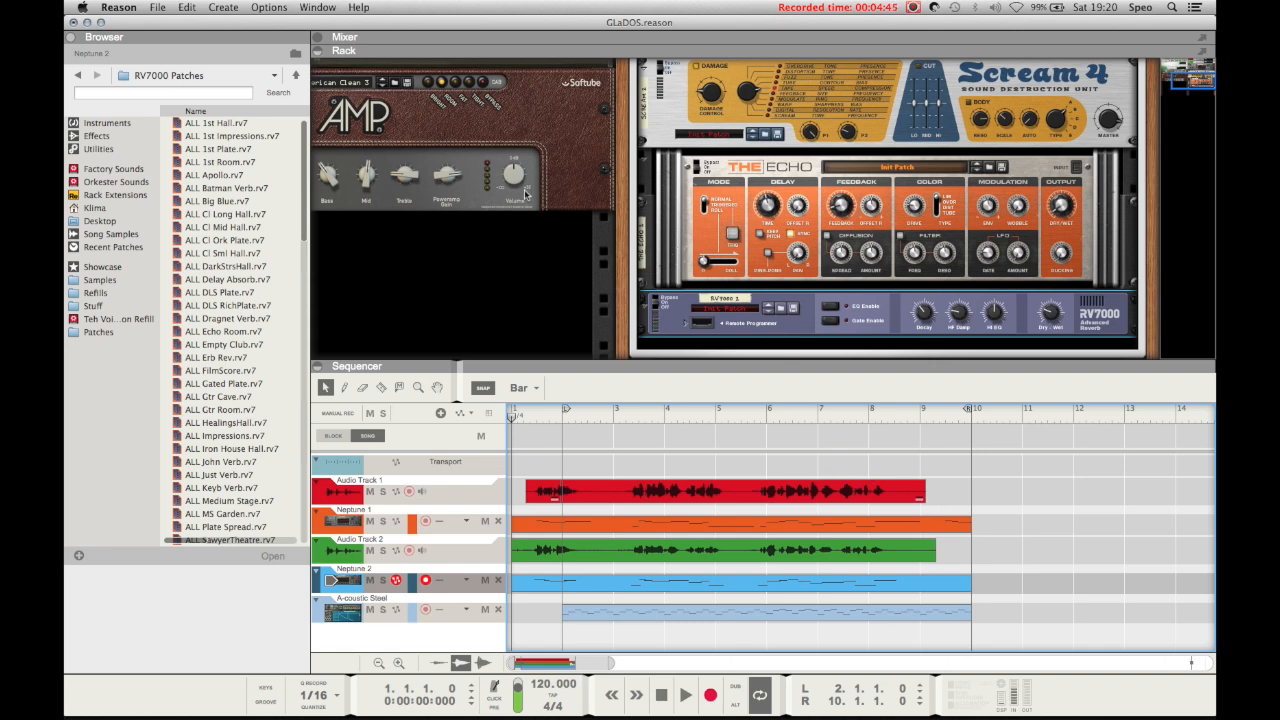
Step: Examine the Audio Track 2 devices in the rack, from the Neptune through the DeEsser and the effects that follow
scroll(527, 194, up, 5)
drag(1206, 69, 1188, 72)
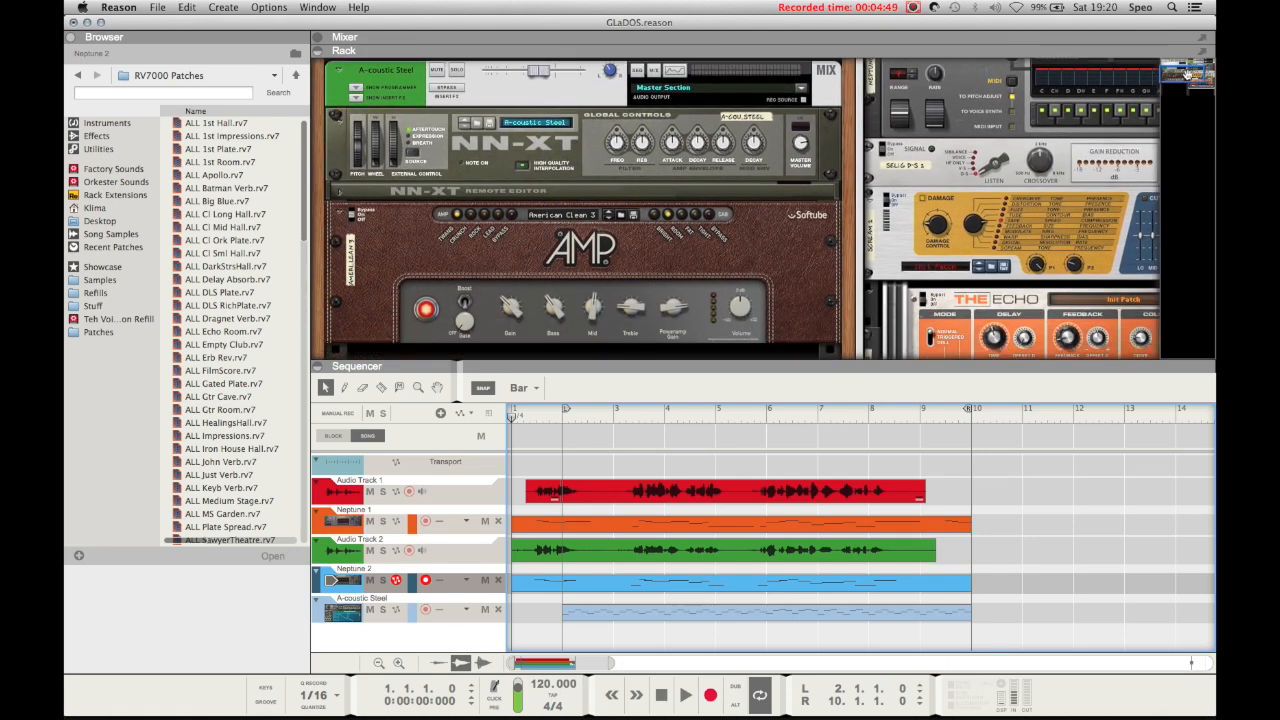
scroll(882, 255, right, 5)
scroll(758, 242, up, 3)
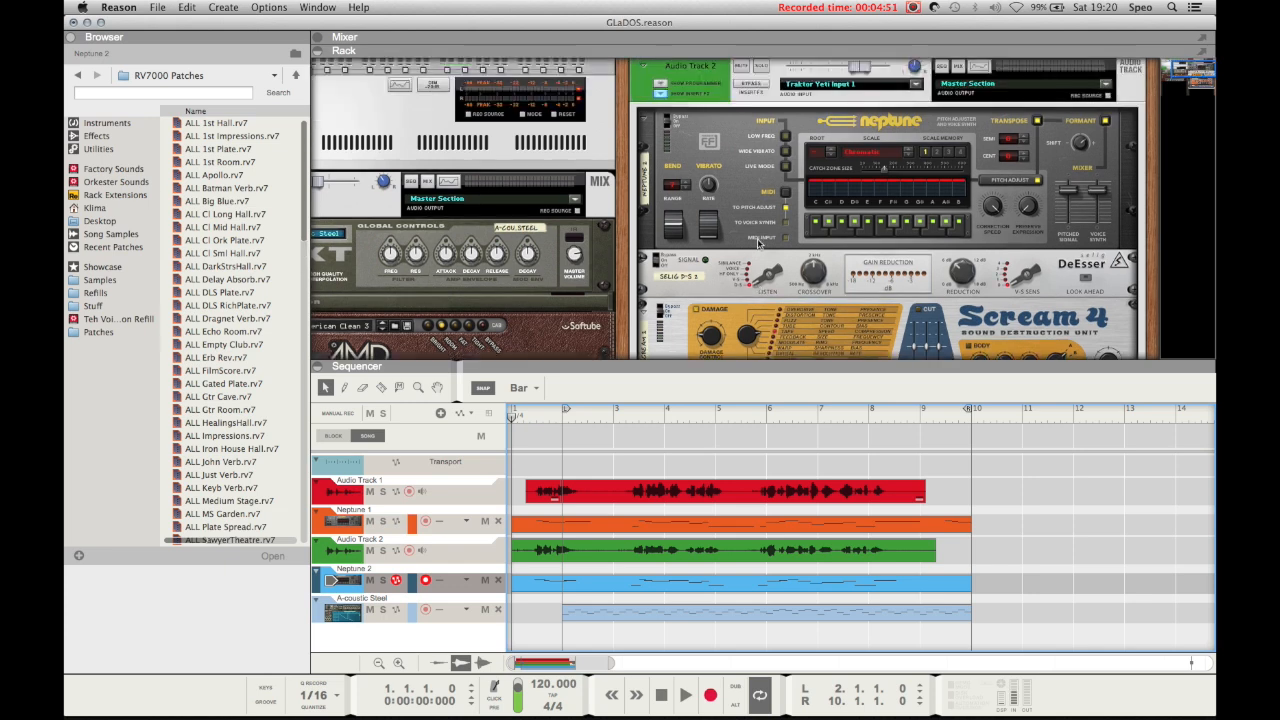
scroll(758, 242, up, 2)
scroll(758, 242, down, 2)
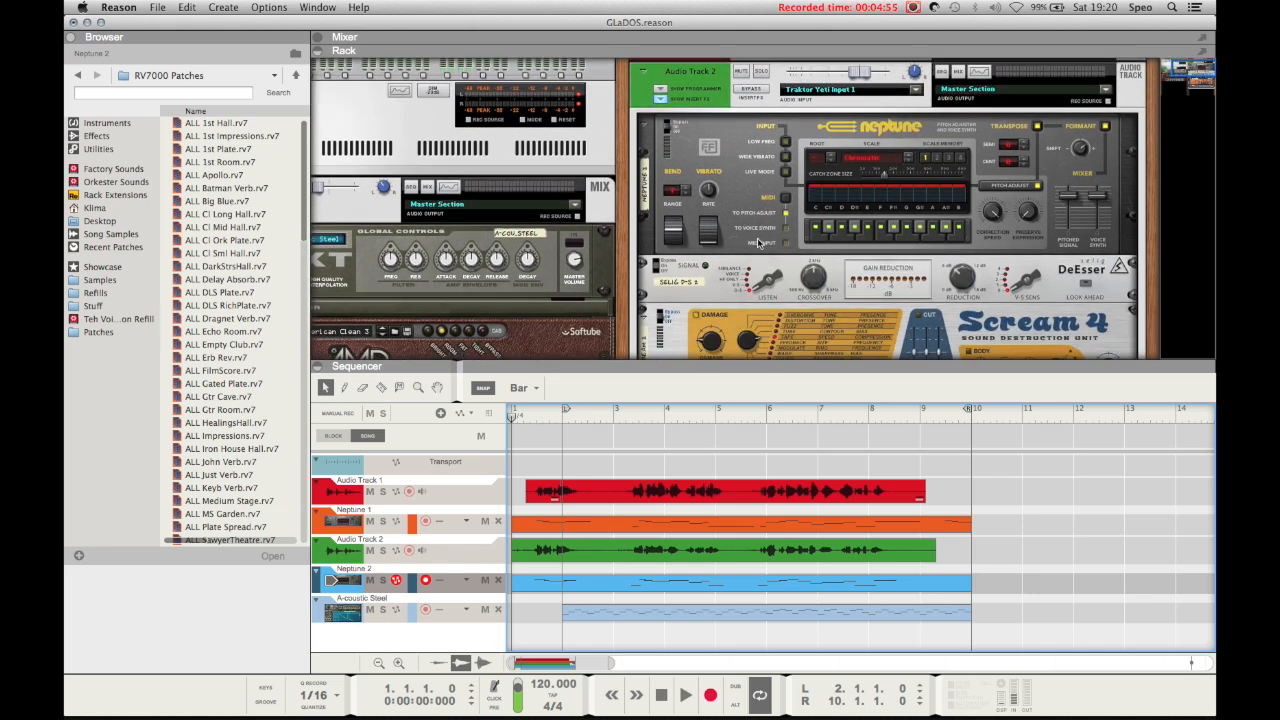
scroll(758, 242, up, 1)
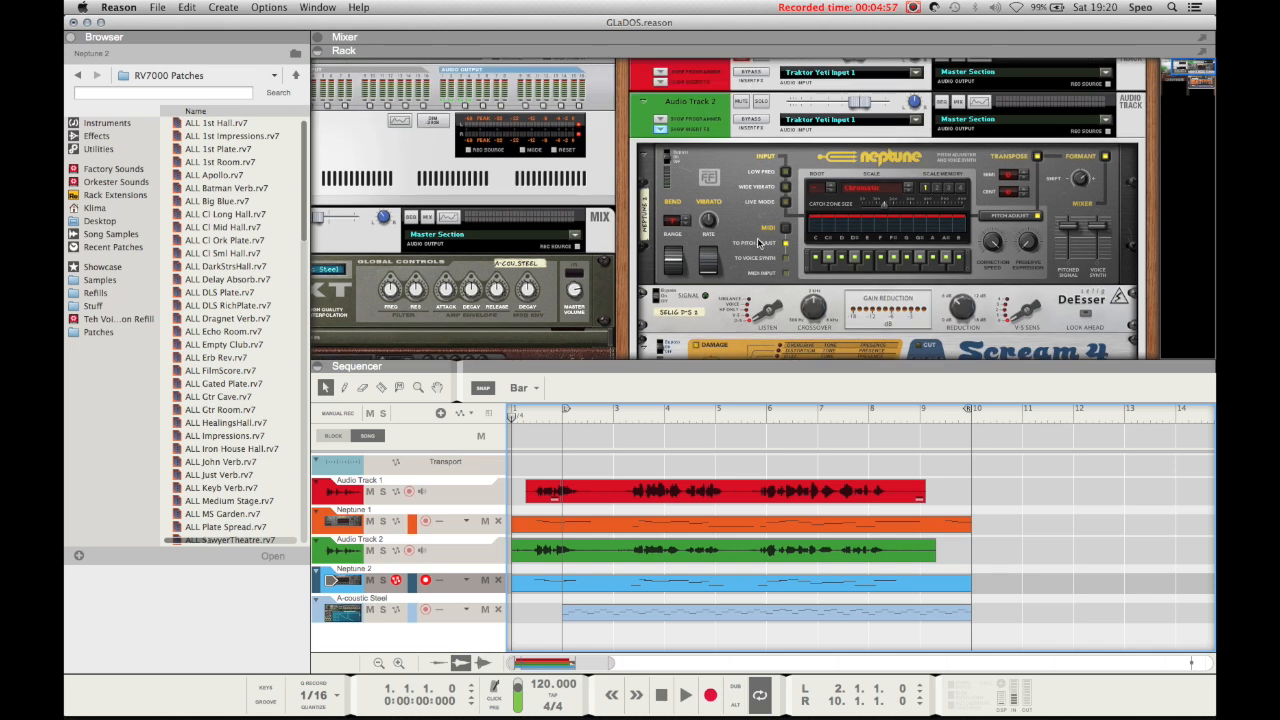
scroll(758, 242, down, 1)
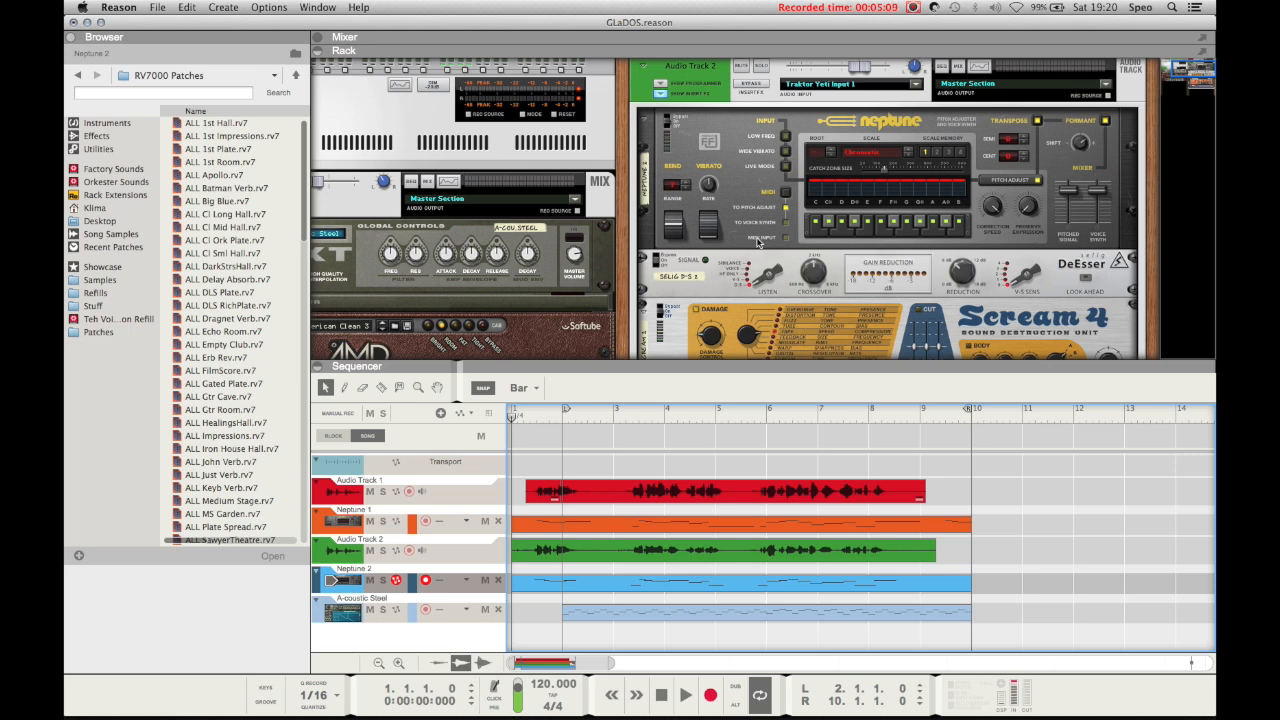
scroll(757, 242, up, 2)
scroll(738, 240, down, 2)
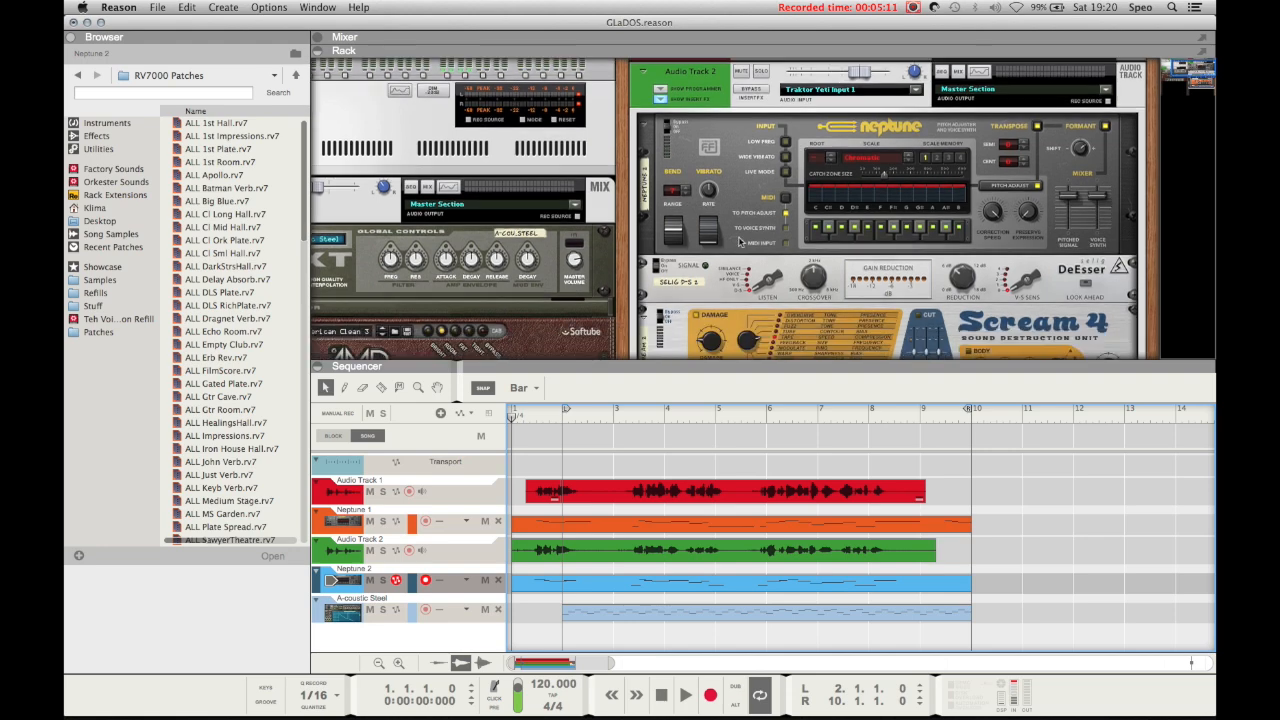
scroll(741, 241, up, 3)
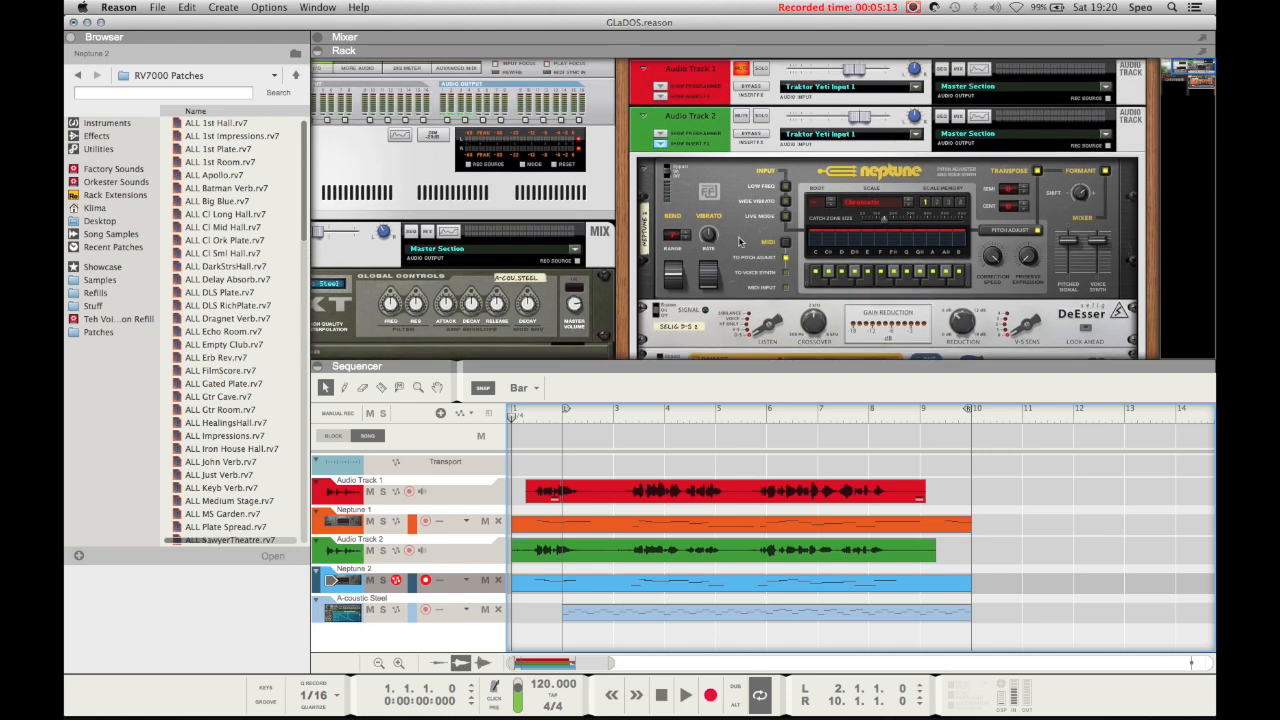
scroll(740, 242, down, 6)
scroll(740, 245, up, 6)
scroll(835, 175, down, 1)
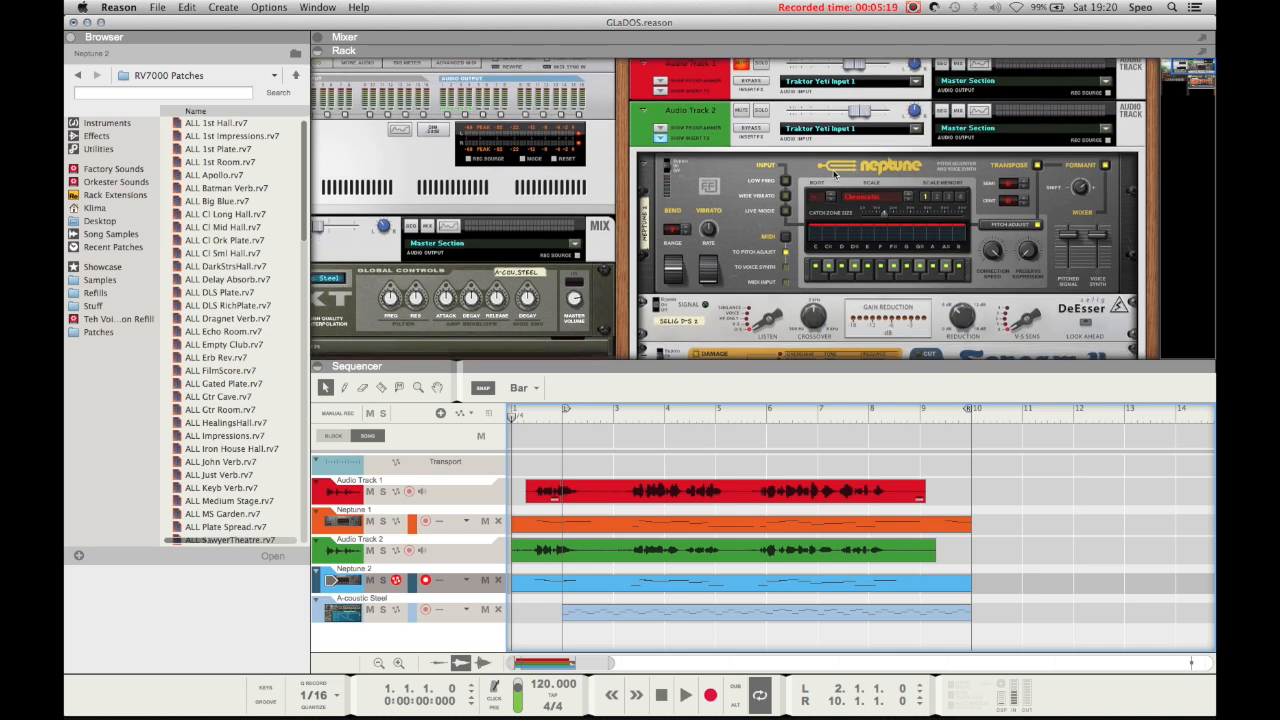
scroll(727, 184, up, 1)
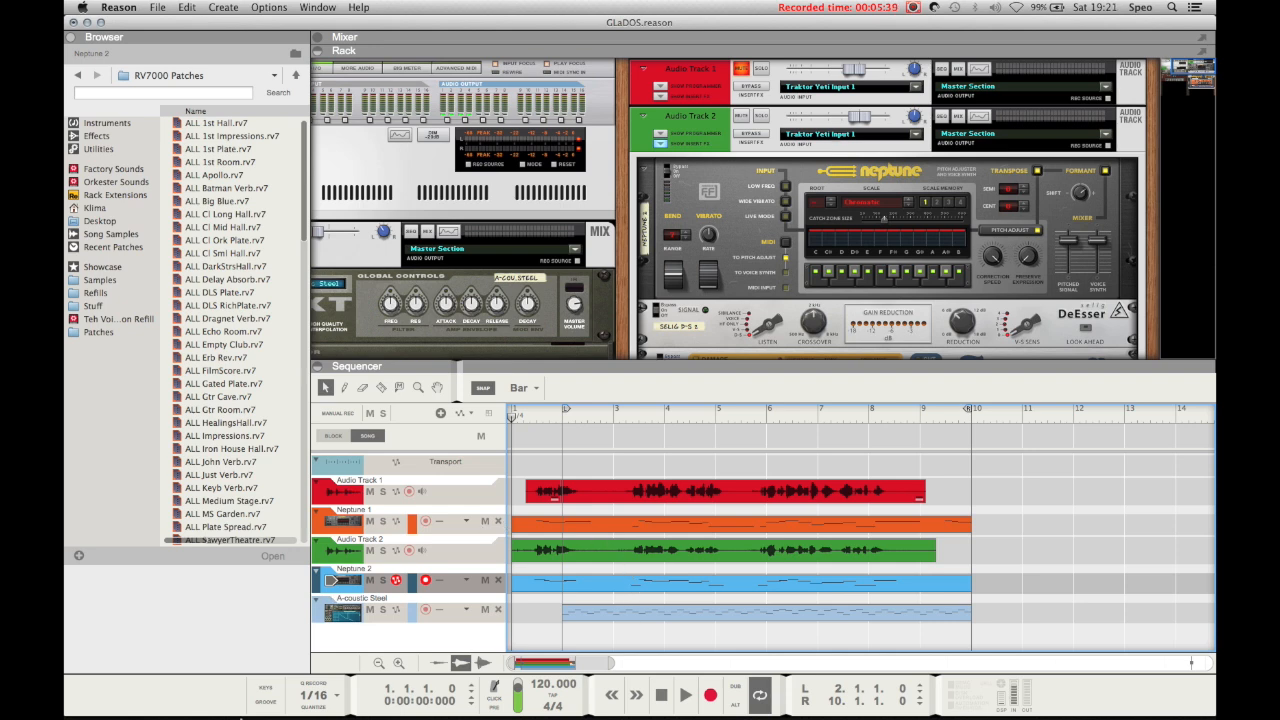
Step: Switch to the open Vocal Hope.reason song and play it from bar 30
right_click(194, 692)
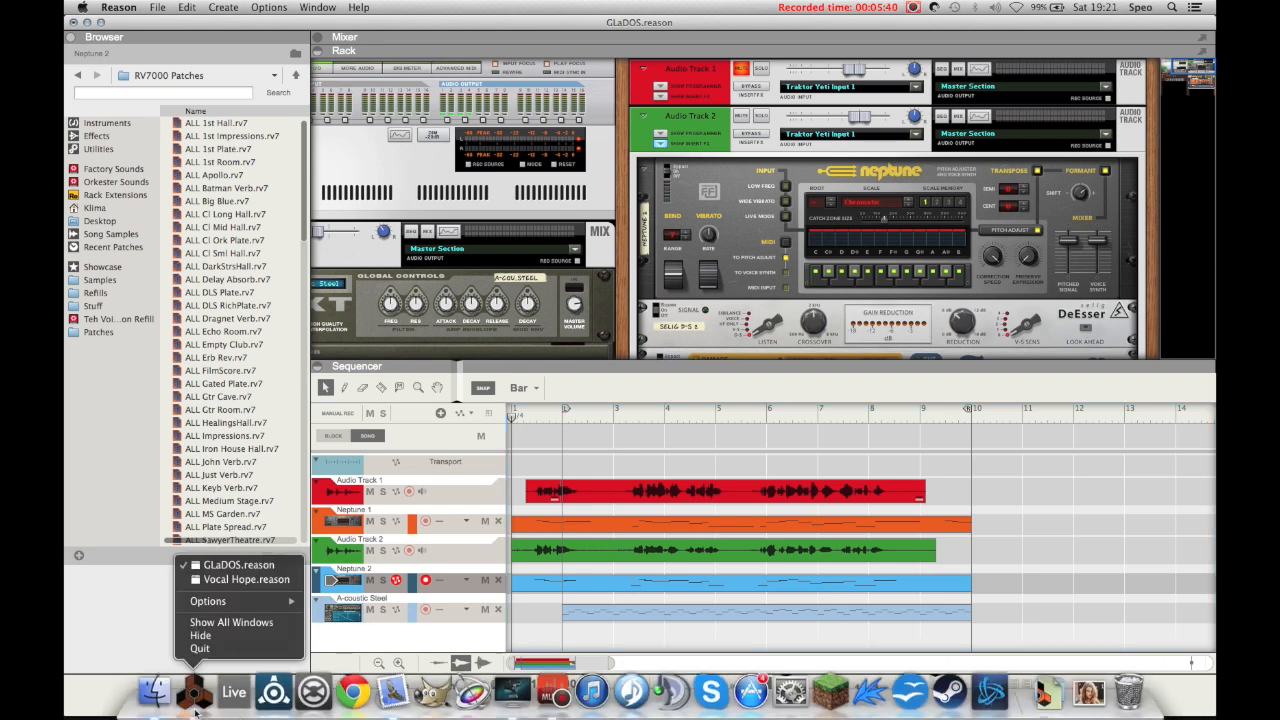
click(222, 580)
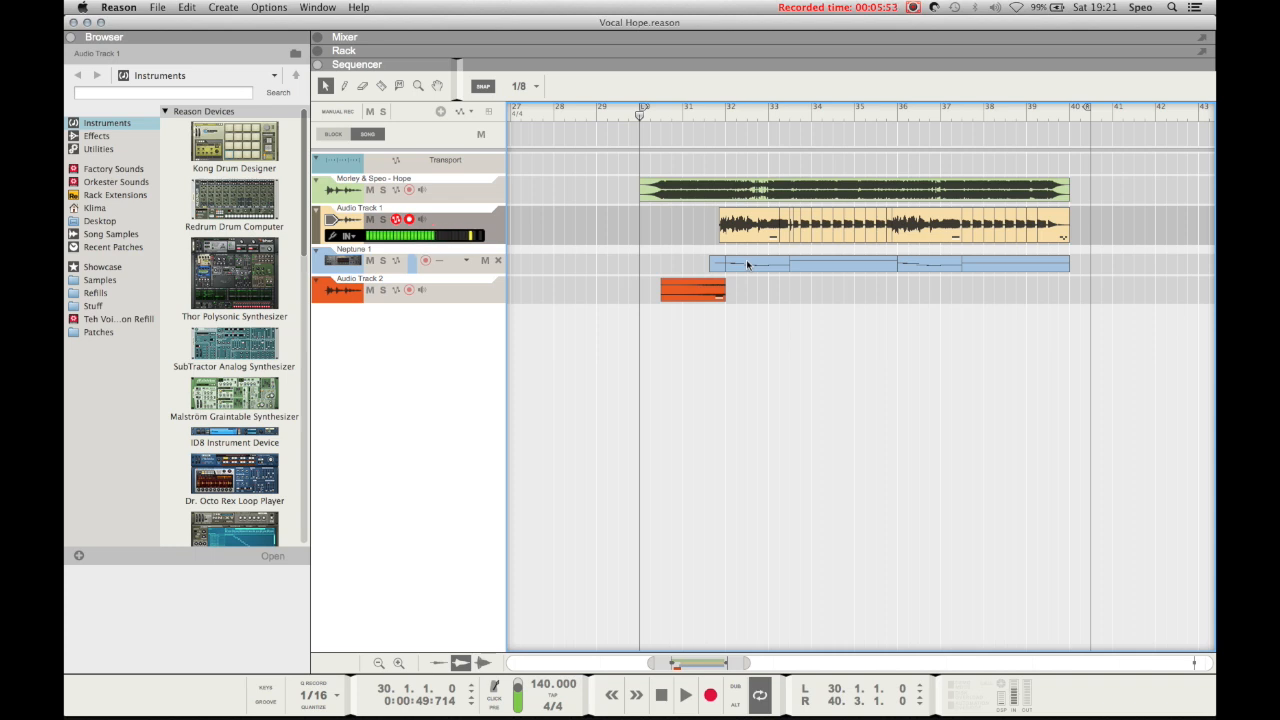
key(space)
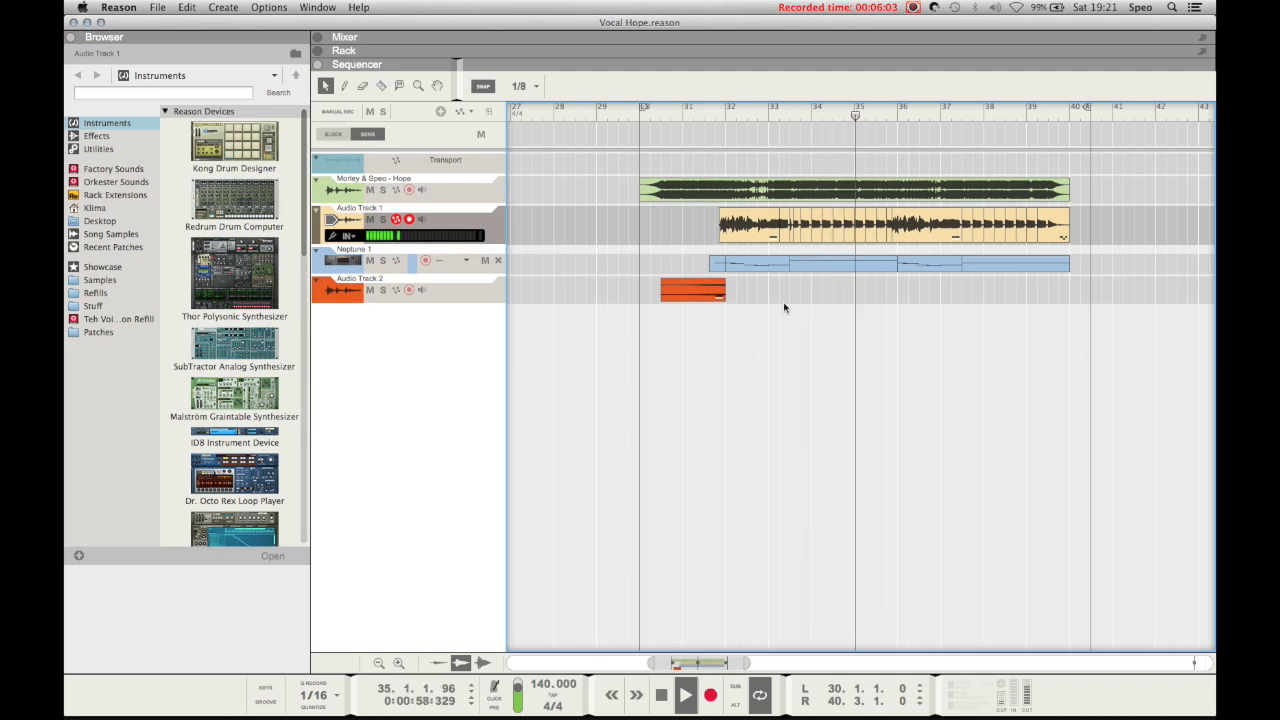
Step: Adjust a channel level in the mixer during playback, then move the song position back to bar 30 in the sequencer
key(F5)
drag(992, 511, 994, 507)
key(F7)
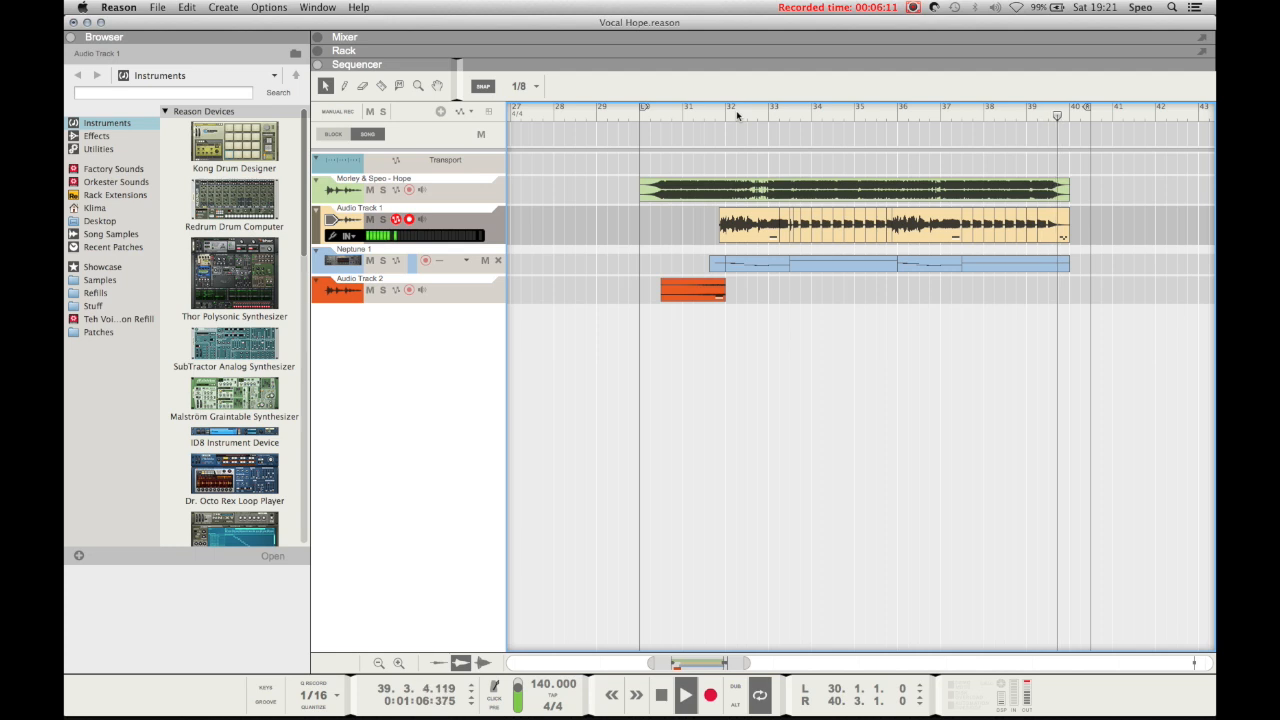
drag(737, 117, 640, 114)
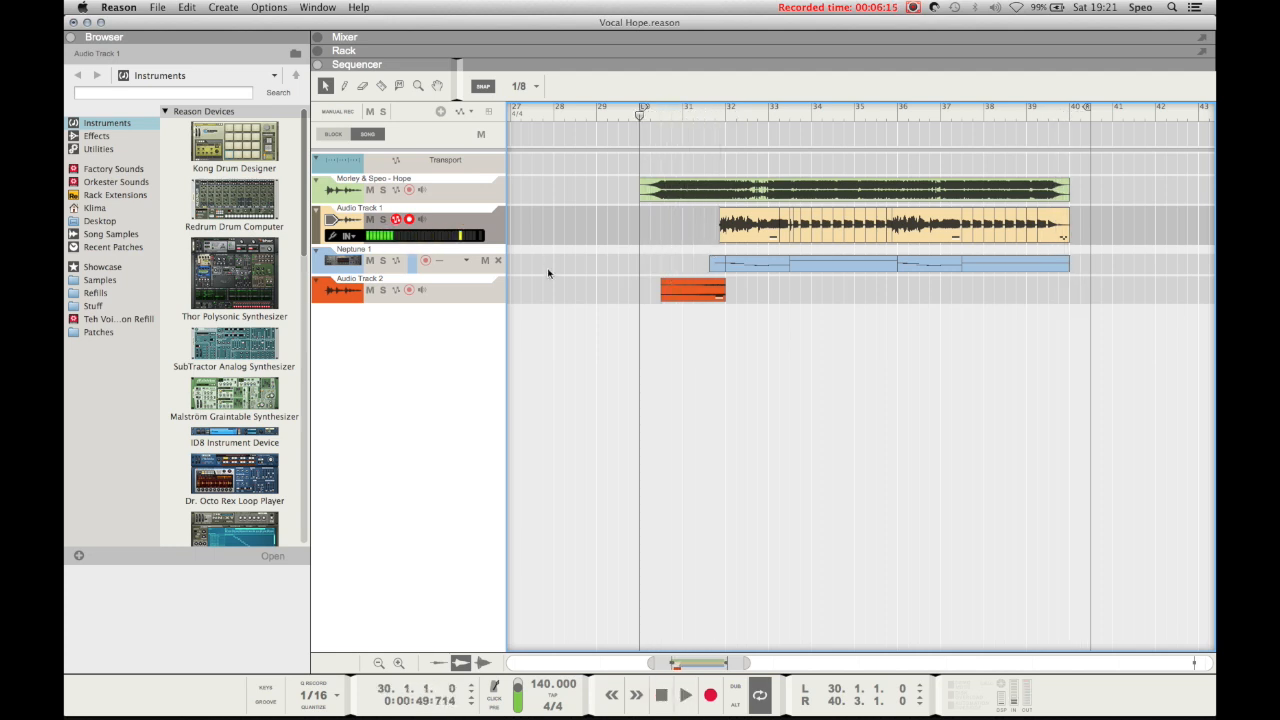